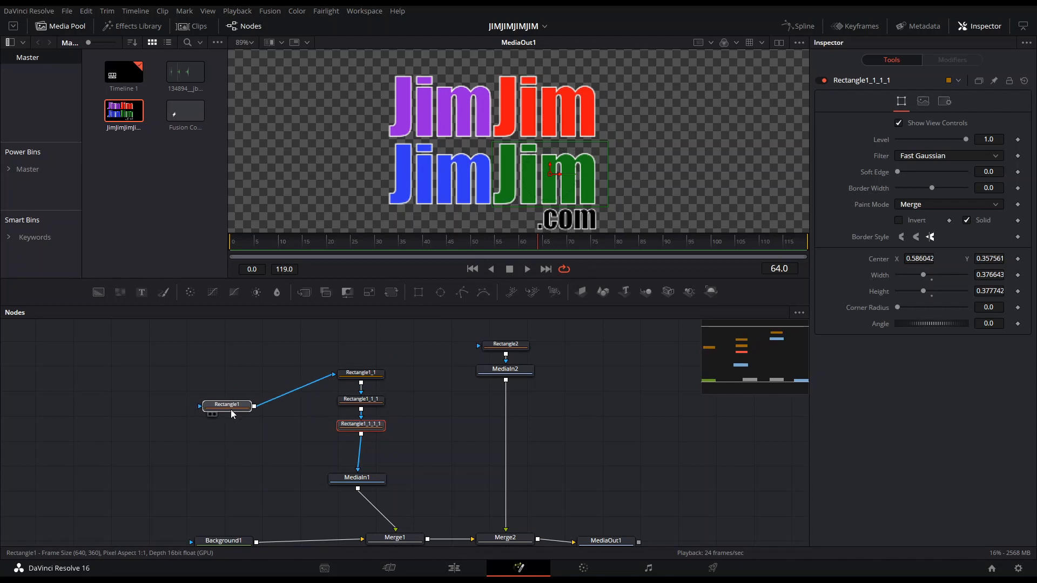
Detach the four Rectangle nodes from the chain and line them up in a row above MediaIn1.
{"action": "left_click_drag", "start_coordinate": [359, 482], "coordinate": [291, 472]}
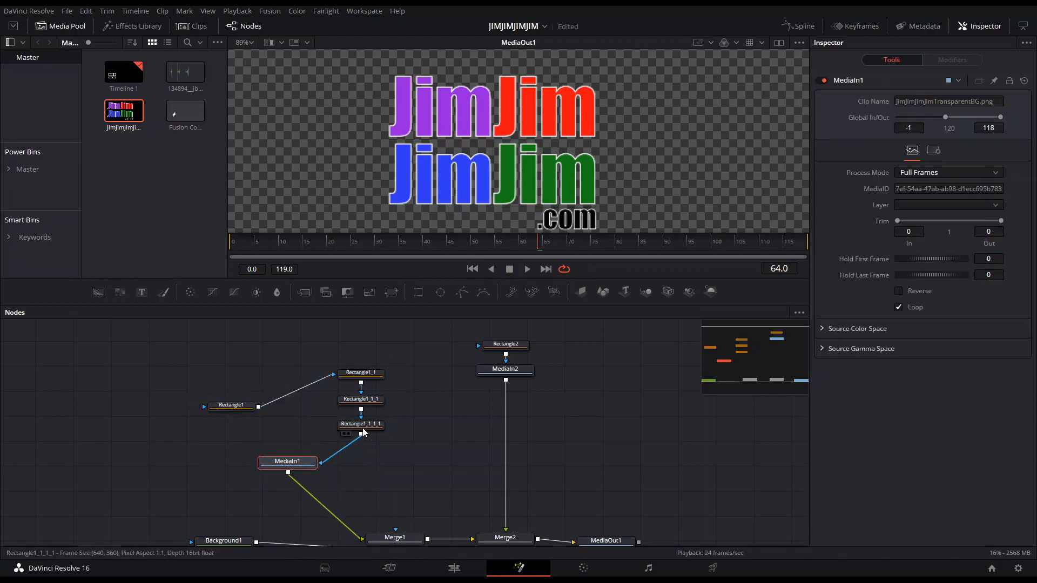
{"action": "left_click_drag", "start_coordinate": [363, 428], "coordinate": [432, 411]}
{"action": "left_click", "coordinate": [302, 450]}
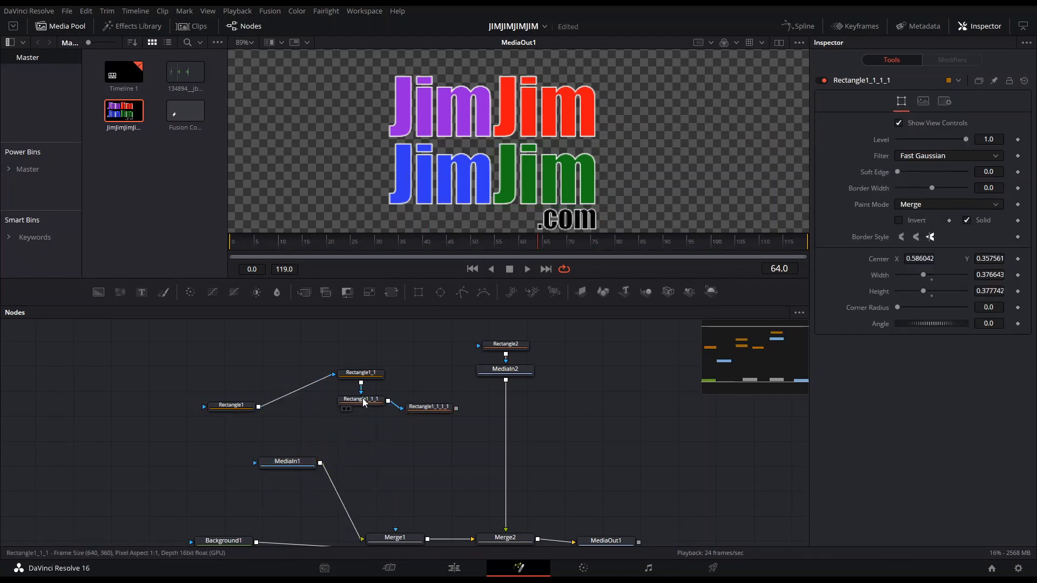
{"action": "left_click_drag", "start_coordinate": [362, 400], "coordinate": [362, 409]}
{"action": "left_click_drag", "start_coordinate": [357, 375], "coordinate": [229, 412]}
{"action": "left_click_drag", "start_coordinate": [298, 465], "coordinate": [233, 450]}
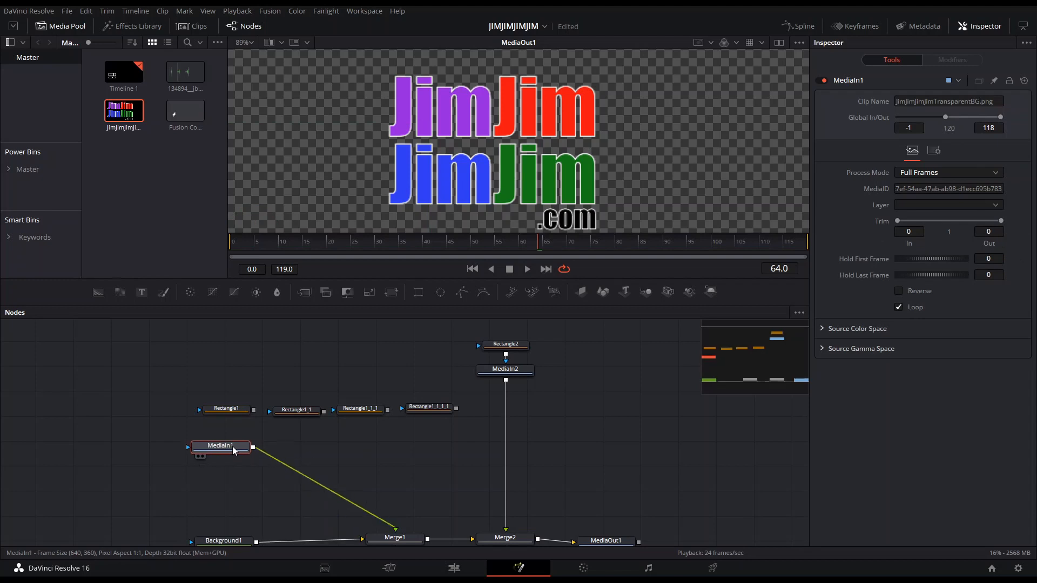
Paste a copy of the MediaIn node and merge it with MediaIn1 through a new Merge node.
{"action": "key", "text": "ctrl+v"}
{"action": "mouse_move", "coordinate": [298, 477]}
{"action": "left_mouse_down"}
{"action": "mouse_move", "coordinate": [315, 467]}
{"action": "mouse_move", "coordinate": [299, 474]}
{"action": "left_mouse_up"}
{"action": "left_click_drag", "start_coordinate": [222, 472], "coordinate": [307, 442]}
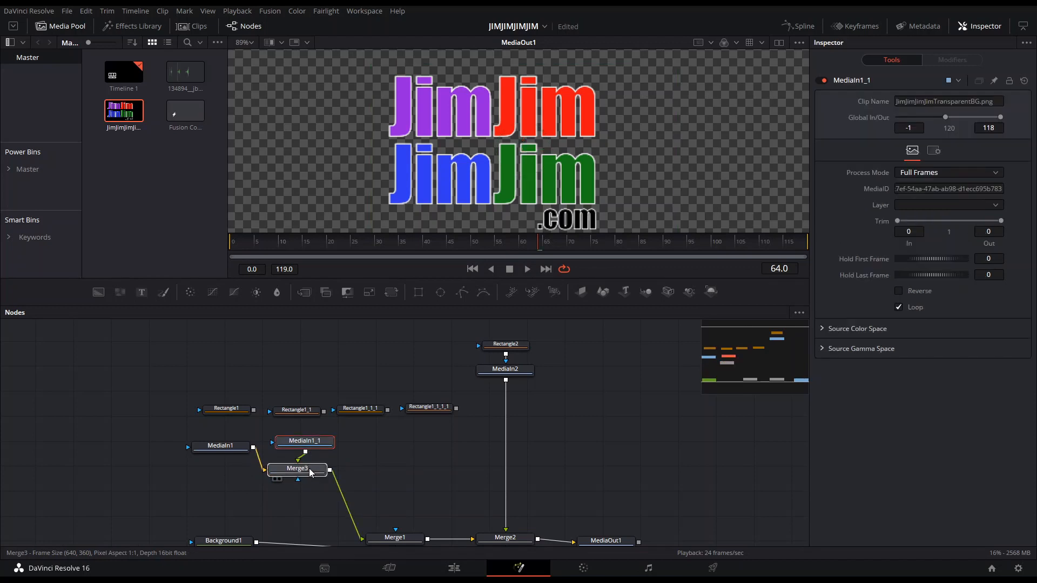
{"action": "left_click", "coordinate": [315, 446]}
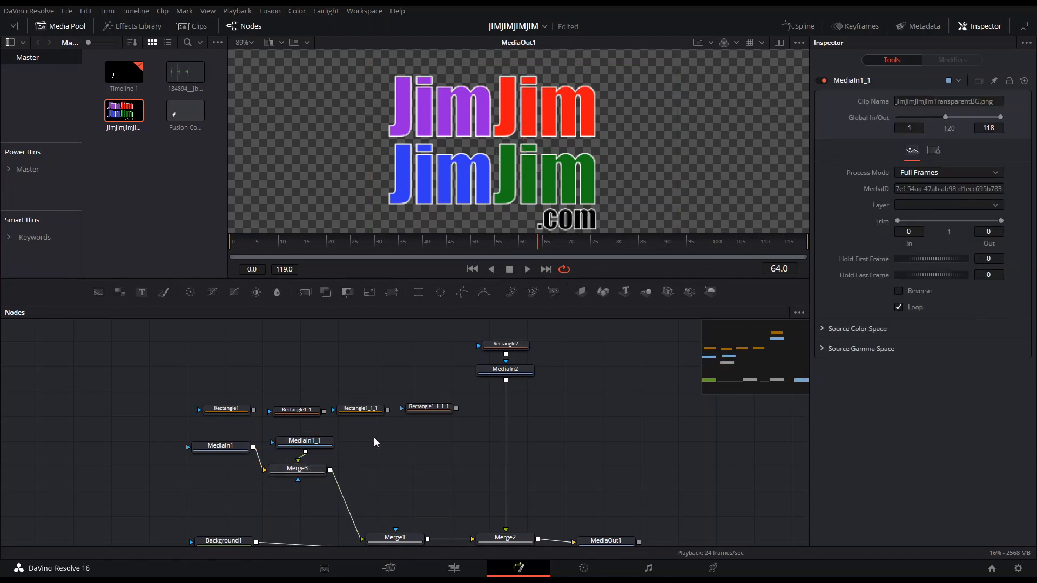
Merge two more pasted copies of the MediaIn node into the chain of merges.
{"action": "left_click_drag", "start_coordinate": [394, 443], "coordinate": [332, 470]}
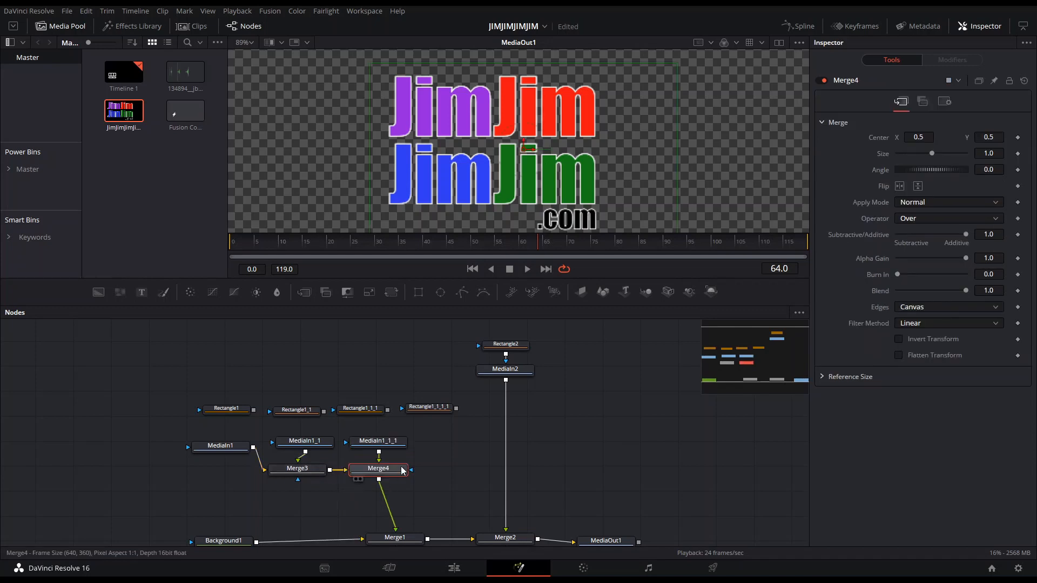
{"action": "left_click", "coordinate": [406, 447]}
{"action": "key", "text": "ctrl+c"}
{"action": "key", "text": "ctrl+v"}
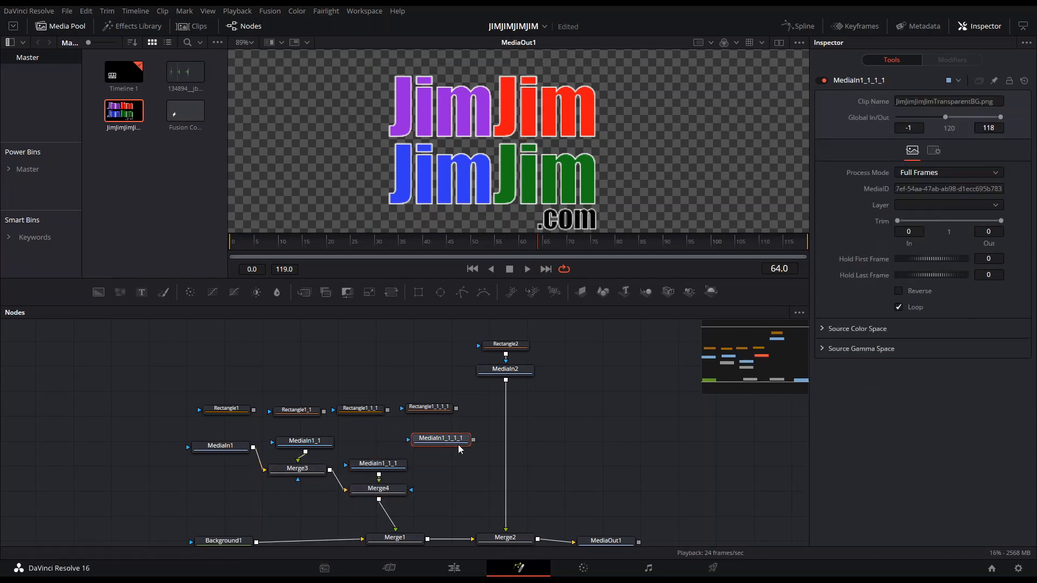
{"action": "left_click_drag", "start_coordinate": [473, 440], "coordinate": [378, 450]}
Tidy the node layout by repositioning the merge and media nodes into a neat row.
{"action": "left_click_drag", "start_coordinate": [379, 491], "coordinate": [375, 469]}
{"action": "mouse_move", "coordinate": [305, 472]}
{"action": "left_mouse_down"}
{"action": "mouse_move", "coordinate": [290, 483]}
{"action": "mouse_move", "coordinate": [301, 486]}
{"action": "left_mouse_up"}
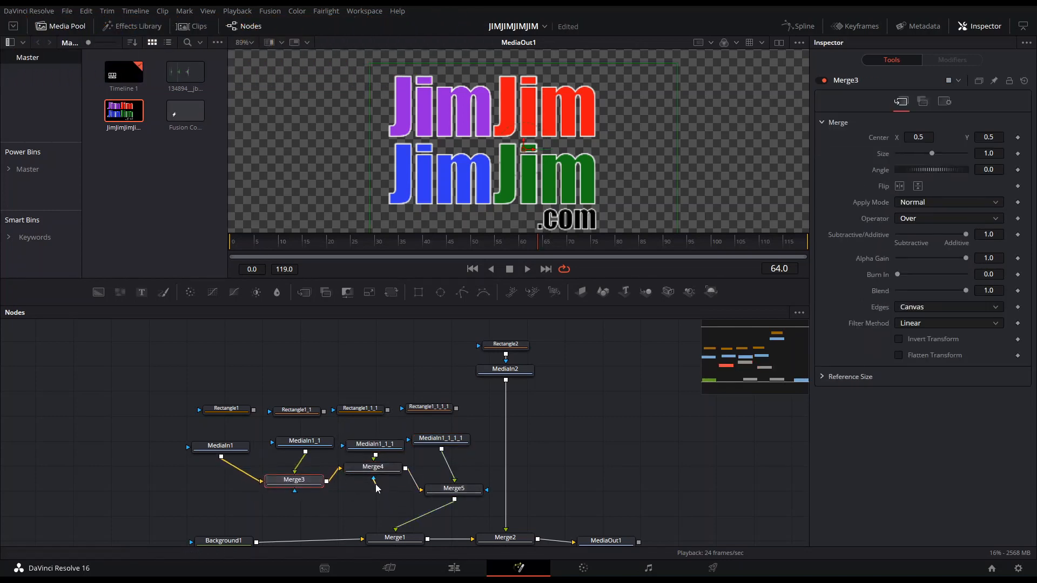
{"action": "left_click_drag", "start_coordinate": [373, 476], "coordinate": [373, 484]}
{"action": "left_click_drag", "start_coordinate": [461, 493], "coordinate": [438, 482]}
{"action": "left_click_drag", "start_coordinate": [203, 381], "coordinate": [459, 495]}
{"action": "left_click_drag", "start_coordinate": [440, 483], "coordinate": [349, 474]}
{"action": "left_click", "coordinate": [373, 492]}
{"action": "left_click_drag", "start_coordinate": [269, 470], "coordinate": [251, 473]}
{"action": "left_click_drag", "start_coordinate": [341, 474], "coordinate": [329, 475]}
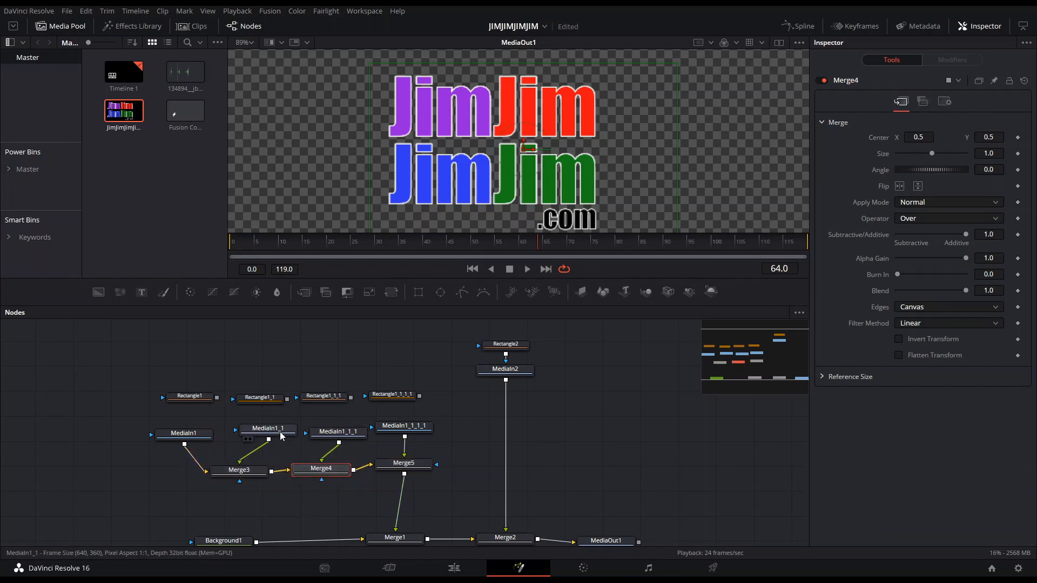
Connect Rectangle1 and Rectangle1_1 as masks to MediaIn1 and MediaIn1_1.
{"action": "left_click_drag", "start_coordinate": [270, 432], "coordinate": [255, 434]}
{"action": "left_click_drag", "start_coordinate": [217, 398], "coordinate": [183, 434]}
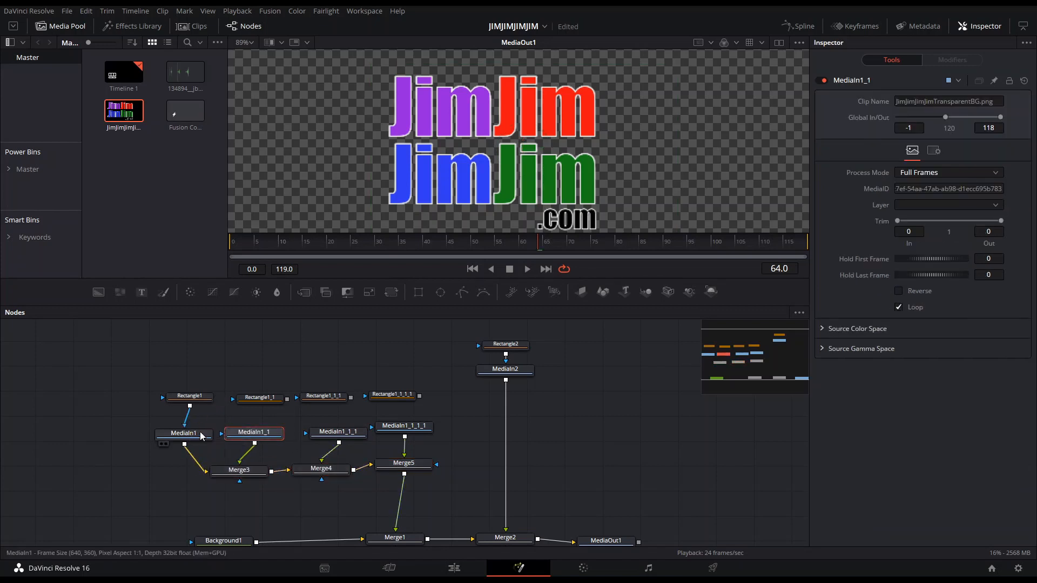
{"action": "mouse_move", "coordinate": [287, 398]}
{"action": "left_mouse_down"}
{"action": "mouse_move", "coordinate": [255, 428]}
{"action": "mouse_move", "coordinate": [283, 402]}
{"action": "left_mouse_up"}
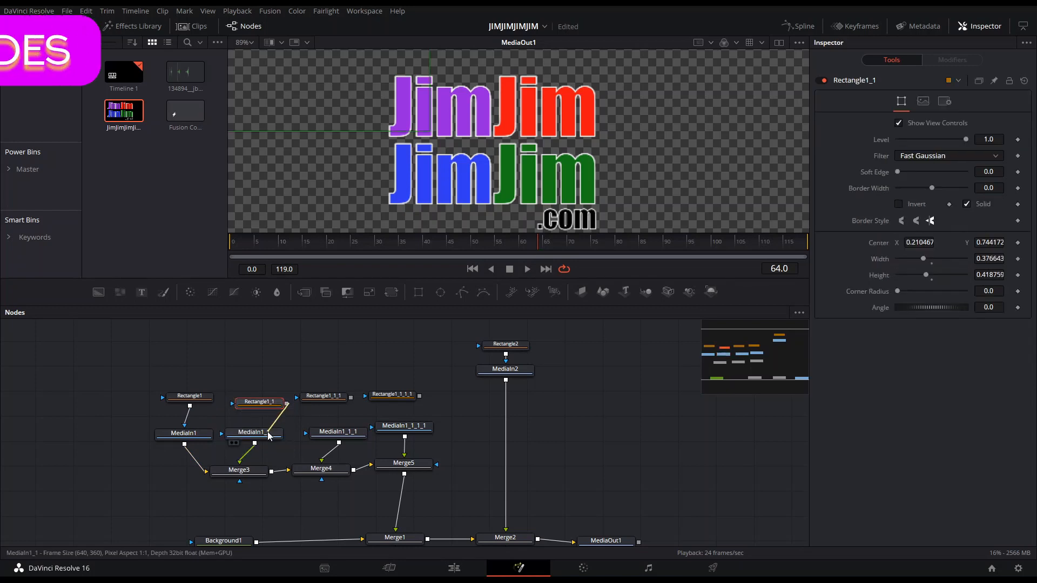
Move the rectangle and media node pairs upward to make room above the merges.
{"action": "scroll", "coordinate": [653, 470], "scroll_direction": "down", "scroll_amount": 2}
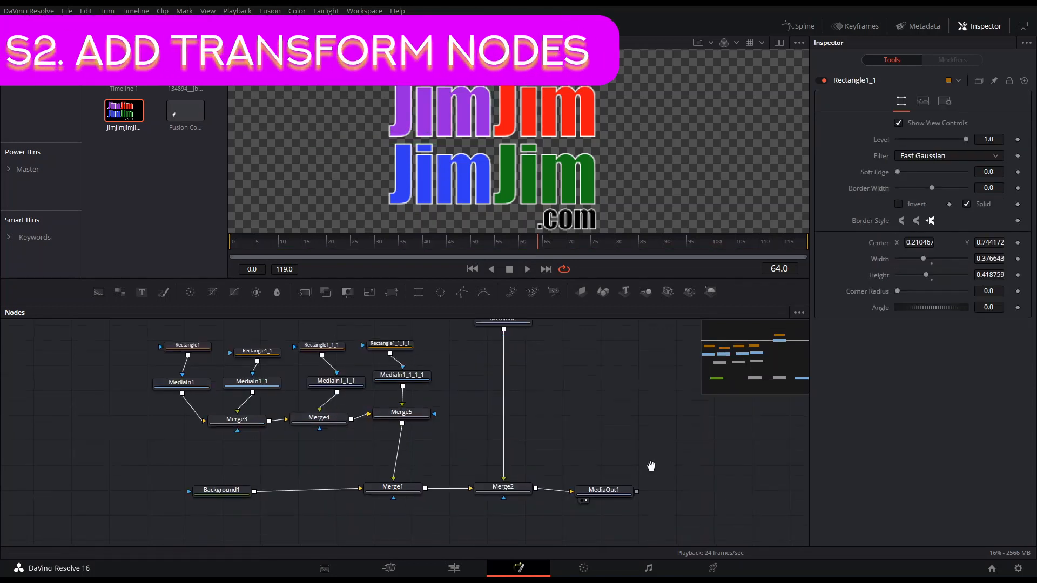
{"action": "scroll", "coordinate": [522, 376], "scroll_direction": "up", "scroll_amount": 4}
{"action": "scroll", "coordinate": [523, 377], "scroll_direction": "down", "scroll_amount": 3}
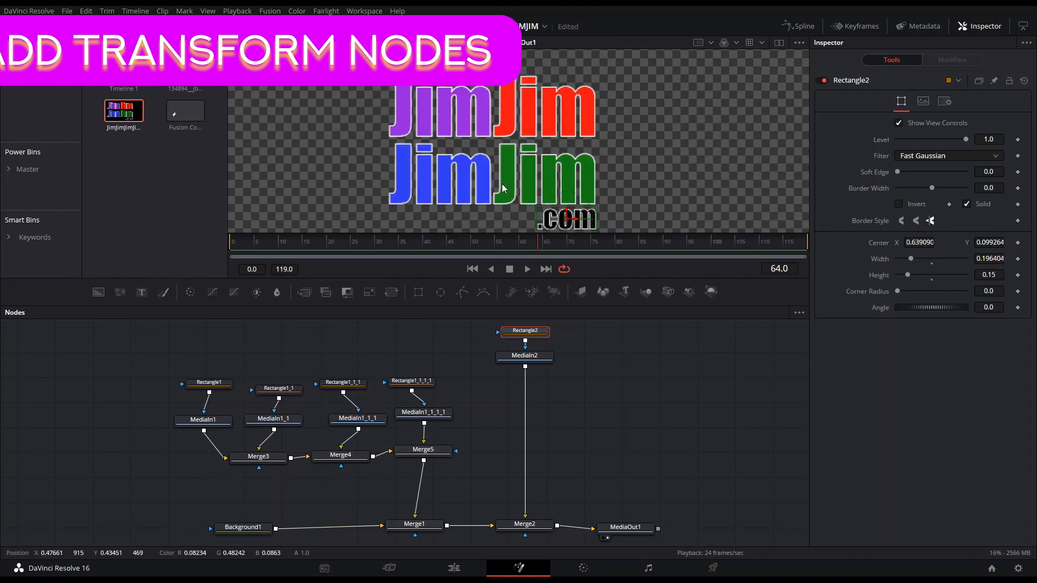
{"action": "left_click", "coordinate": [214, 419]}
{"action": "mouse_move", "coordinate": [167, 370]}
{"action": "left_mouse_down"}
{"action": "mouse_move", "coordinate": [223, 426]}
{"action": "mouse_move", "coordinate": [181, 384]}
{"action": "left_mouse_up"}
{"action": "left_click_drag", "start_coordinate": [243, 376], "coordinate": [297, 424]}
{"action": "left_click_drag", "start_coordinate": [280, 420], "coordinate": [269, 370]}
{"action": "left_click_drag", "start_coordinate": [348, 366], "coordinate": [376, 422]}
{"action": "left_click_drag", "start_coordinate": [364, 419], "coordinate": [354, 369]}
{"action": "left_click_drag", "start_coordinate": [387, 370], "coordinate": [435, 370]}
Insert a Transform node between MediaIn1 and its merge, then copy and paste it.
{"action": "left_click_drag", "start_coordinate": [391, 292], "coordinate": [200, 431]}
{"action": "key", "text": "ctrl+c"}
{"action": "key", "text": "ctrl+v"}
{"action": "key", "text": "ctrl+z"}
{"action": "key", "text": "ctrl+v"}
{"action": "key", "text": "ctrl+v"}
Insert the pasted Transform copies after the other three MediaIn nodes, before their merges.
{"action": "left_click_drag", "start_coordinate": [130, 458], "coordinate": [263, 414]}
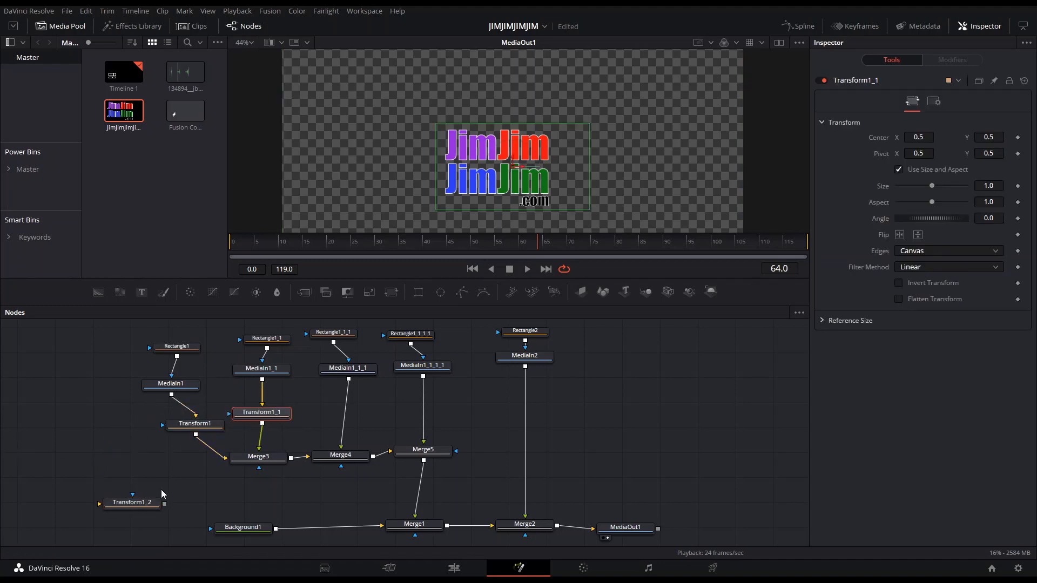
{"action": "left_click_drag", "start_coordinate": [161, 501], "coordinate": [375, 411]}
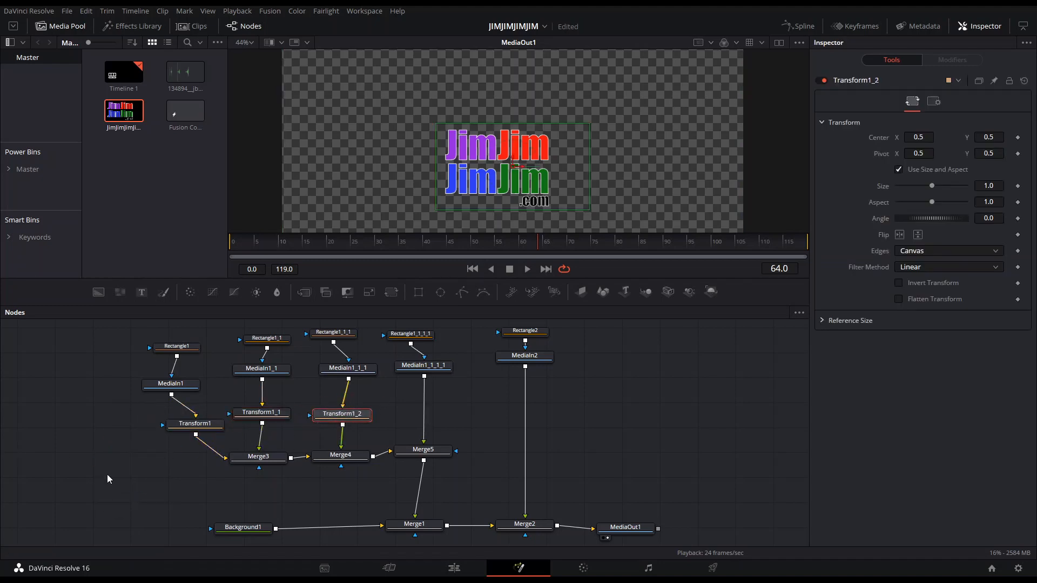
{"action": "key", "text": "ctrl+v"}
{"action": "key", "text": "ctrl+z"}
{"action": "key", "text": "ctrl+v"}
{"action": "left_click_drag", "start_coordinate": [440, 422], "coordinate": [423, 419]}
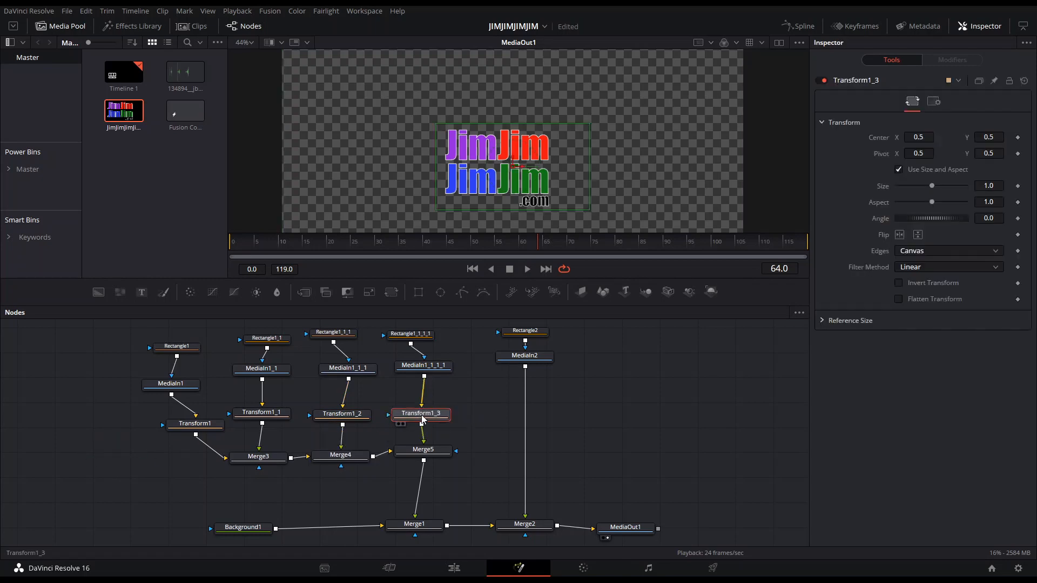
Select Merge1 and add a Rectangle effect mask to it.
{"action": "left_click", "coordinate": [195, 427]}
{"action": "left_click_drag", "start_coordinate": [190, 430], "coordinate": [166, 426]}
{"action": "left_click_drag", "start_coordinate": [518, 167], "coordinate": [466, 177]}
{"action": "left_click", "coordinate": [418, 527]}
{"action": "left_click", "coordinate": [419, 292]}
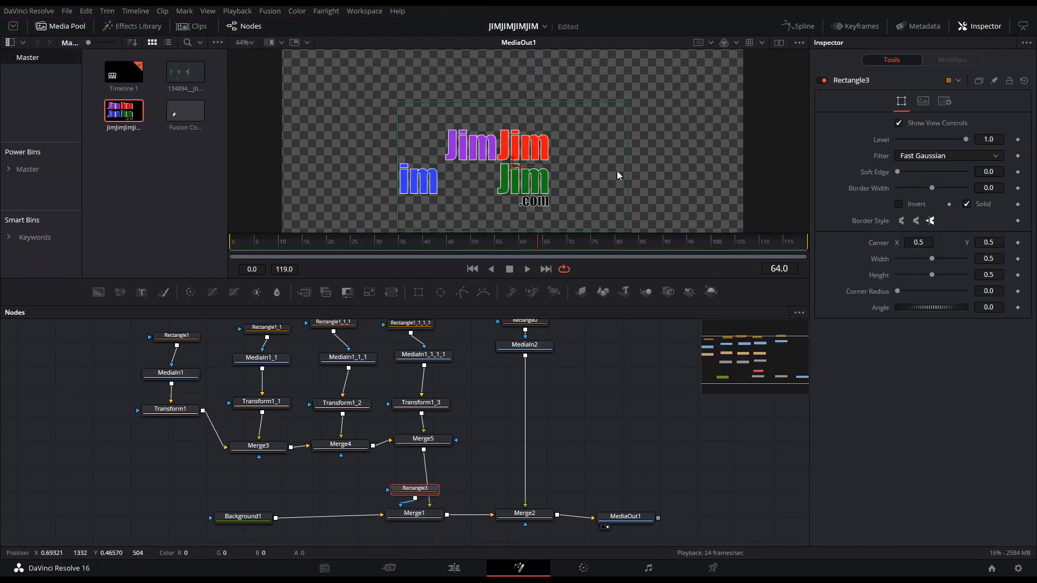
Resize the rectangle mask in the viewer to about 0.23 wide, centered near x 0.47.
{"action": "left_click_drag", "start_coordinate": [627, 171], "coordinate": [586, 180]}
{"action": "left_click_drag", "start_coordinate": [519, 166], "coordinate": [512, 164]}
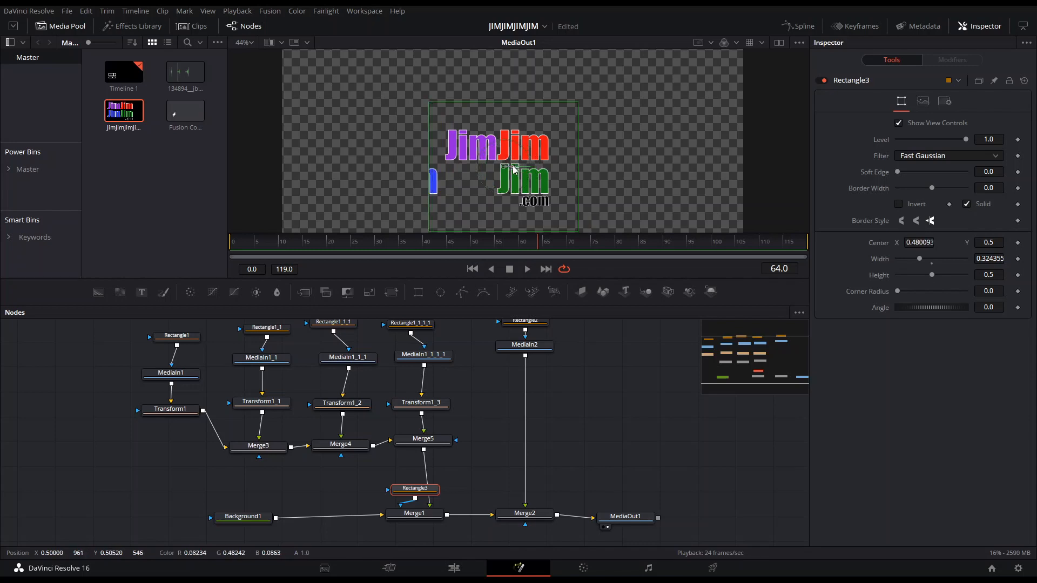
{"action": "left_click_drag", "start_coordinate": [581, 173], "coordinate": [552, 171]}
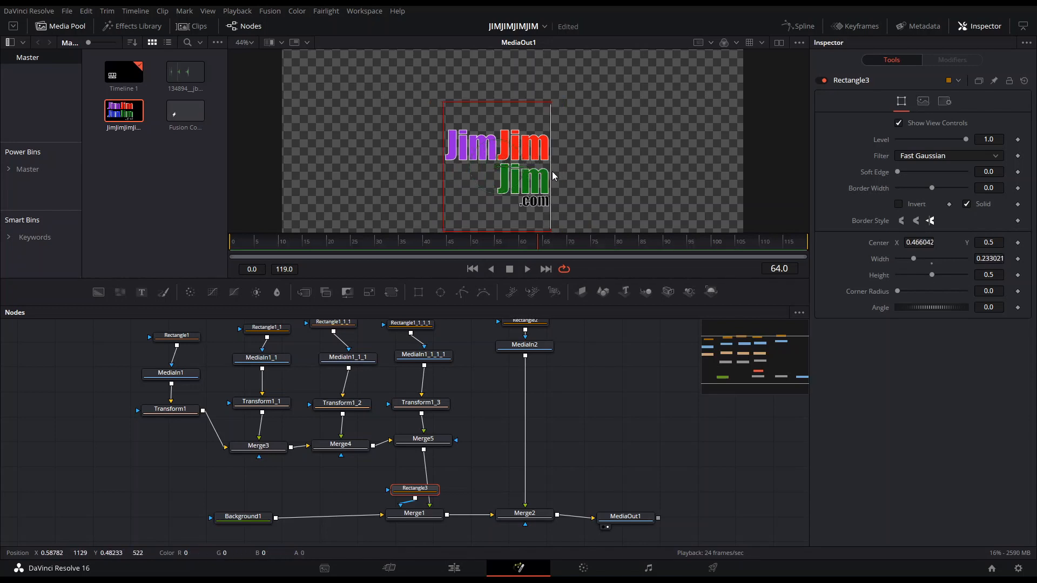
{"action": "left_click", "coordinate": [625, 357]}
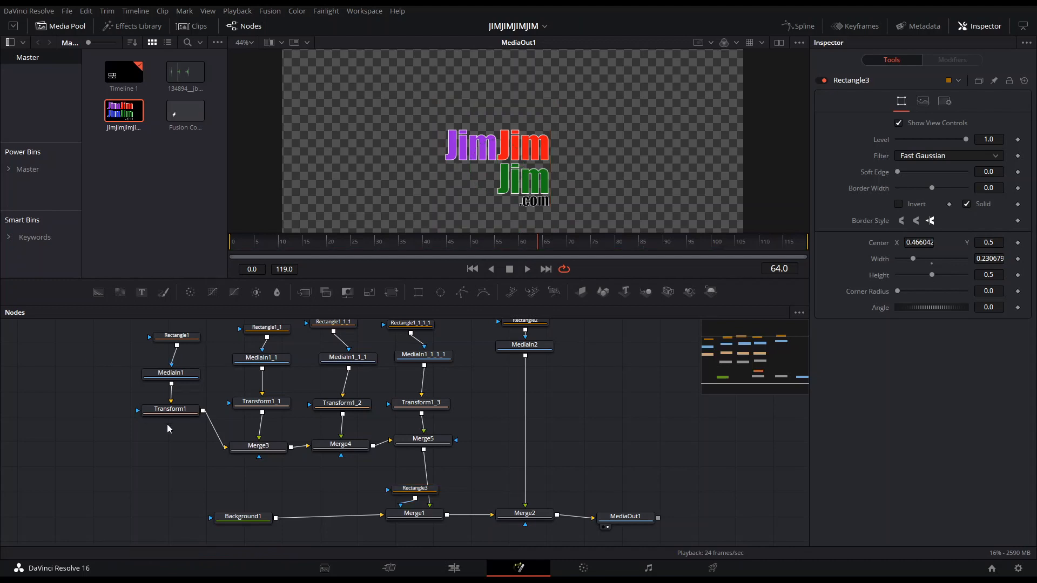
Select Transform1 and set its center Y to 0.5.
{"action": "left_click", "coordinate": [169, 411]}
{"action": "type", "text": "0.5"}
{"action": "key", "text": "Tab"}
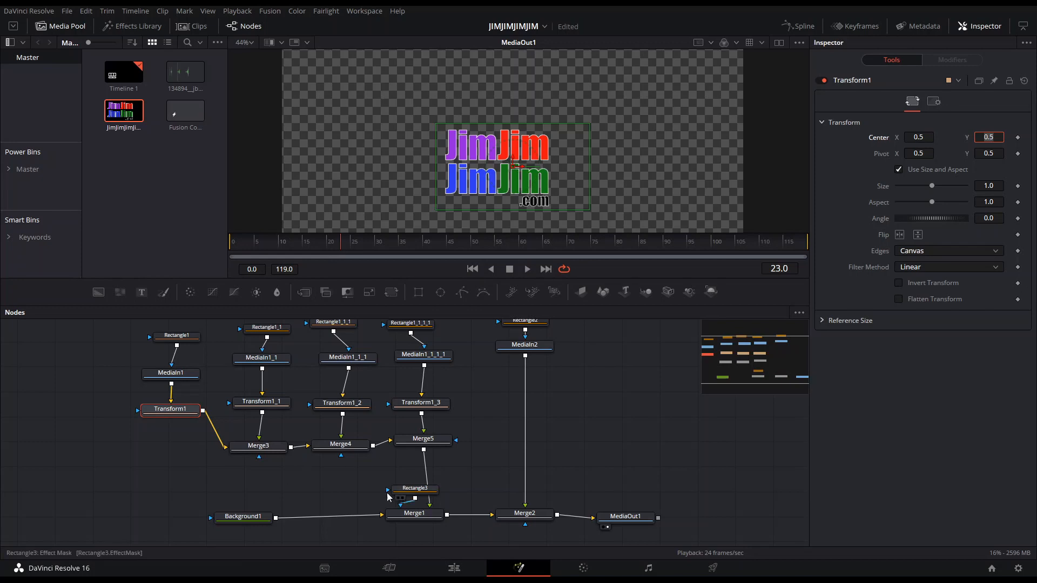
Move the Rectangle3 node below Merge1 and set its soft edge to about 0.06 and border width about 0.05.
{"action": "left_click_drag", "start_coordinate": [415, 489], "coordinate": [409, 526]}
{"action": "mouse_move", "coordinate": [932, 188]}
{"action": "left_mouse_down"}
{"action": "mouse_move", "coordinate": [947, 190]}
{"action": "mouse_move", "coordinate": [921, 181]}
{"action": "left_mouse_up"}
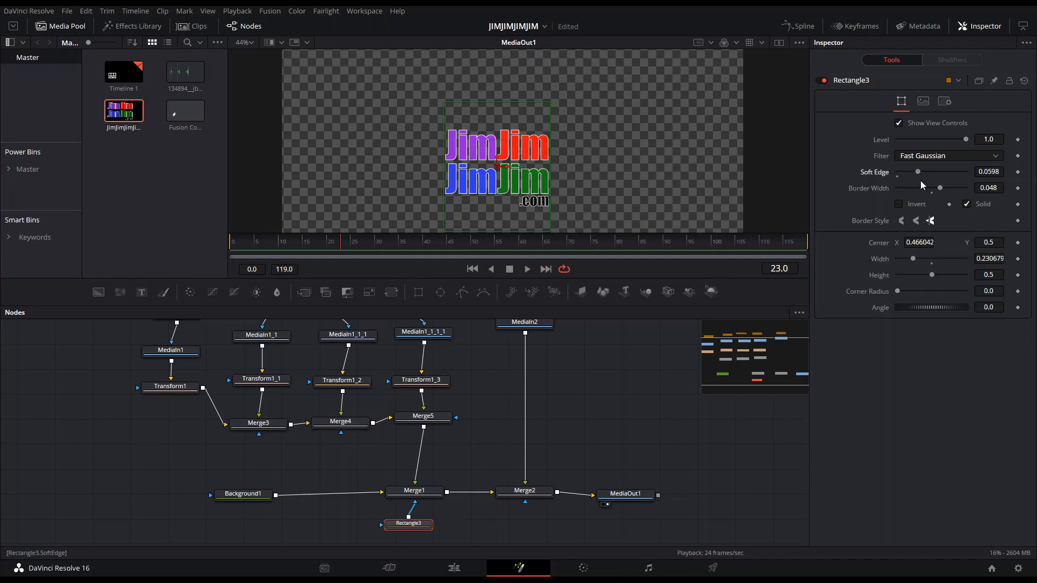
Widen the rectangle mask in the viewer to about 0.26.
{"action": "scroll", "coordinate": [460, 183], "scroll_direction": "up", "scroll_amount": 3}
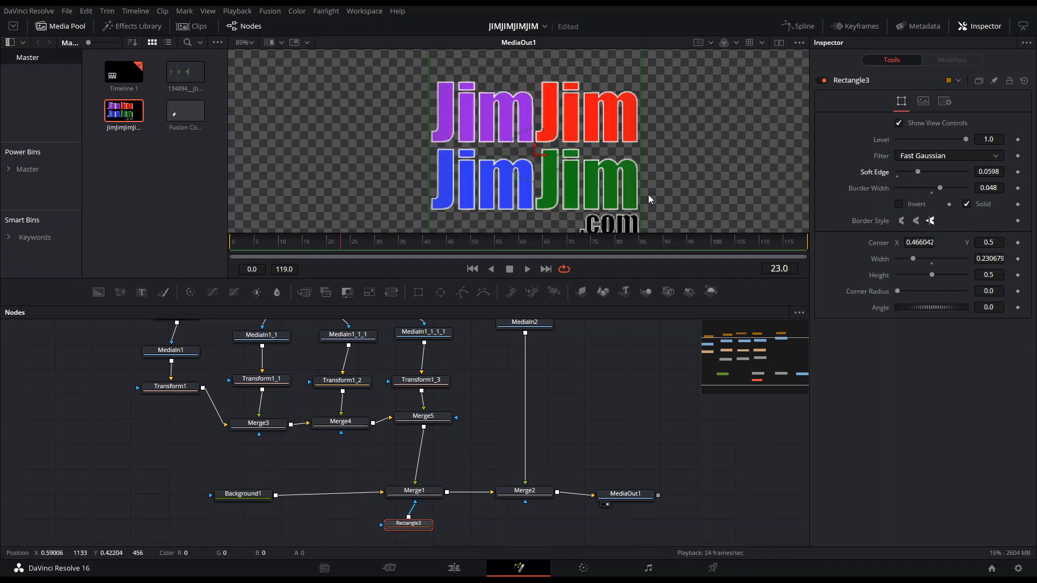
{"action": "mouse_move", "coordinate": [643, 198]}
{"action": "left_mouse_down"}
{"action": "mouse_move", "coordinate": [625, 209]}
{"action": "mouse_move", "coordinate": [589, 204]}
{"action": "mouse_move", "coordinate": [654, 193]}
{"action": "left_mouse_up"}
{"action": "scroll", "coordinate": [654, 192], "scroll_direction": "down", "scroll_amount": 2}
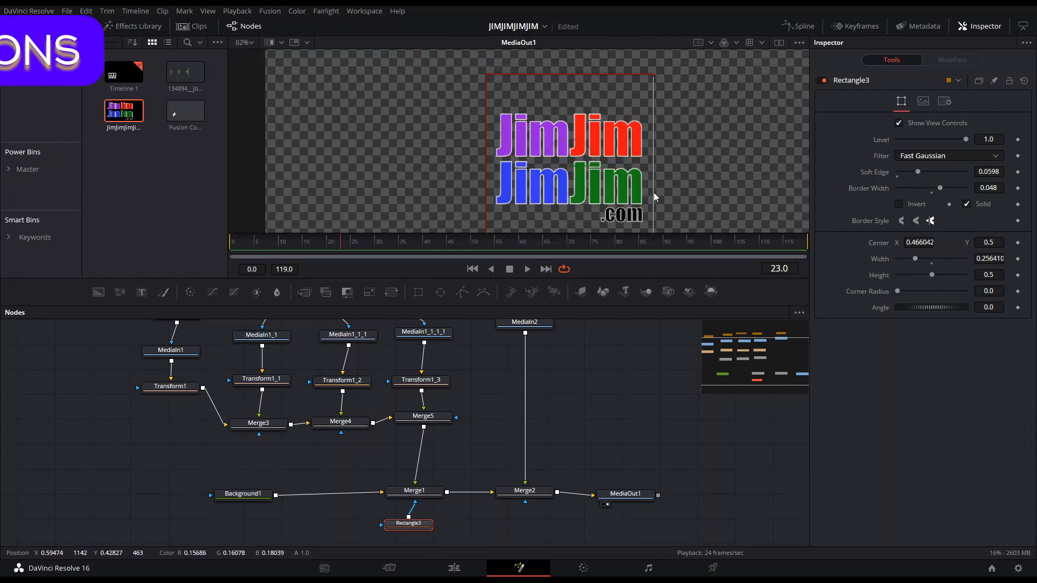
Go to frame 24 and set a Size keyframe on Transform1.
{"action": "left_click", "coordinate": [169, 386]}
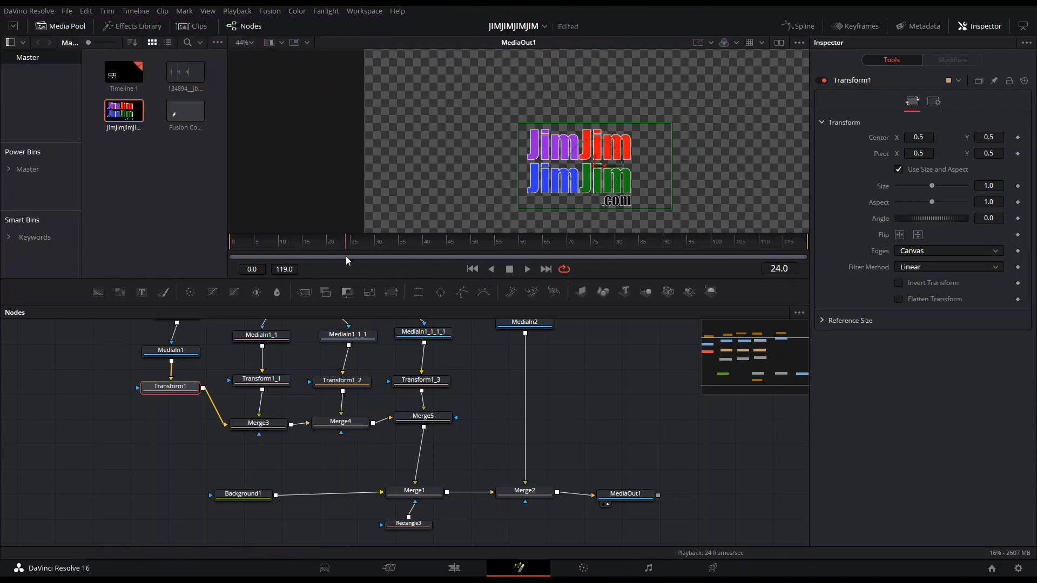
{"action": "left_click", "coordinate": [327, 242]}
{"action": "left_click", "coordinate": [1018, 186]}
Add Center keyframes on Transform1_1, Transform1_2 and Transform1_3.
{"action": "left_click", "coordinate": [261, 380]}
{"action": "left_click", "coordinate": [1018, 137]}
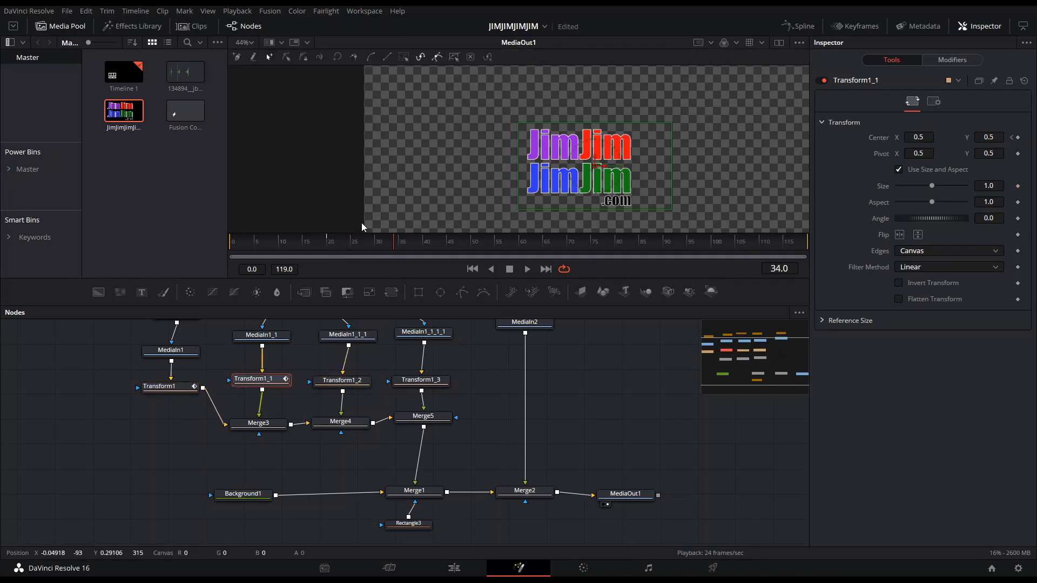
{"action": "left_click", "coordinate": [341, 380]}
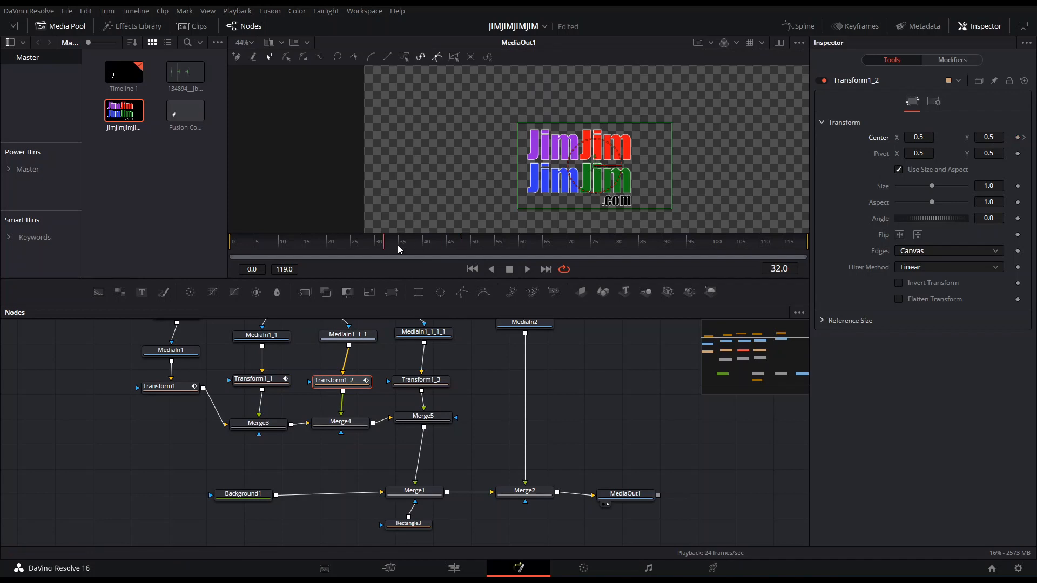
{"action": "left_click", "coordinate": [421, 381]}
{"action": "left_click", "coordinate": [468, 243]}
Scrub to an earlier frame and drag Transform1's image left in the viewer.
{"action": "left_click", "coordinate": [169, 388]}
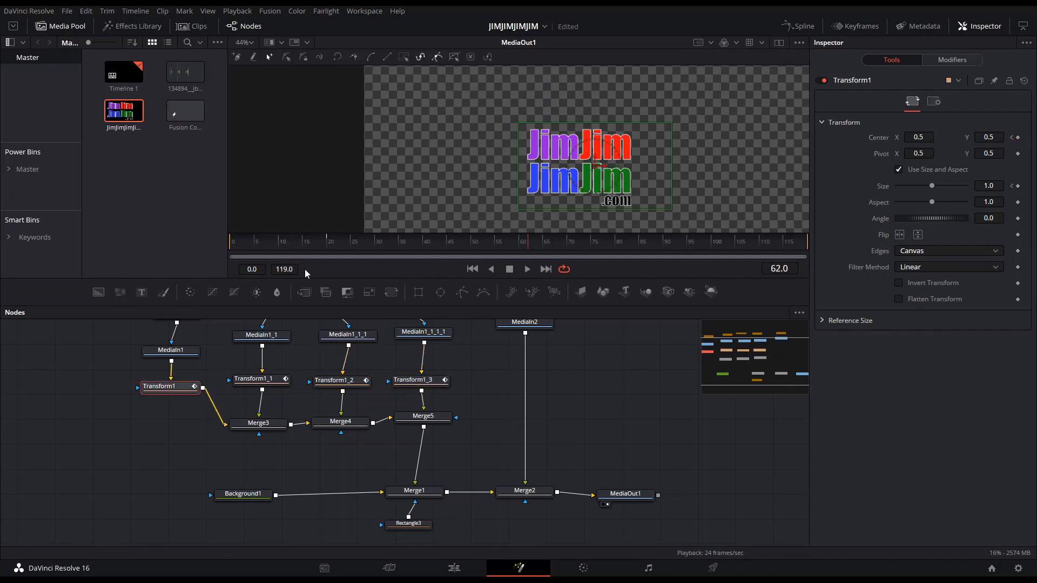
{"action": "left_click", "coordinate": [326, 244]}
{"action": "left_click", "coordinate": [293, 244]}
{"action": "left_click_drag", "start_coordinate": [604, 166], "coordinate": [531, 173]}
Select Transform1_1 at frame 27 and drag its image down to a center Y of about 0.11.
{"action": "left_click", "coordinate": [360, 244]}
{"action": "left_click", "coordinate": [261, 380]}
{"action": "left_click_drag", "start_coordinate": [595, 162], "coordinate": [595, 196]}
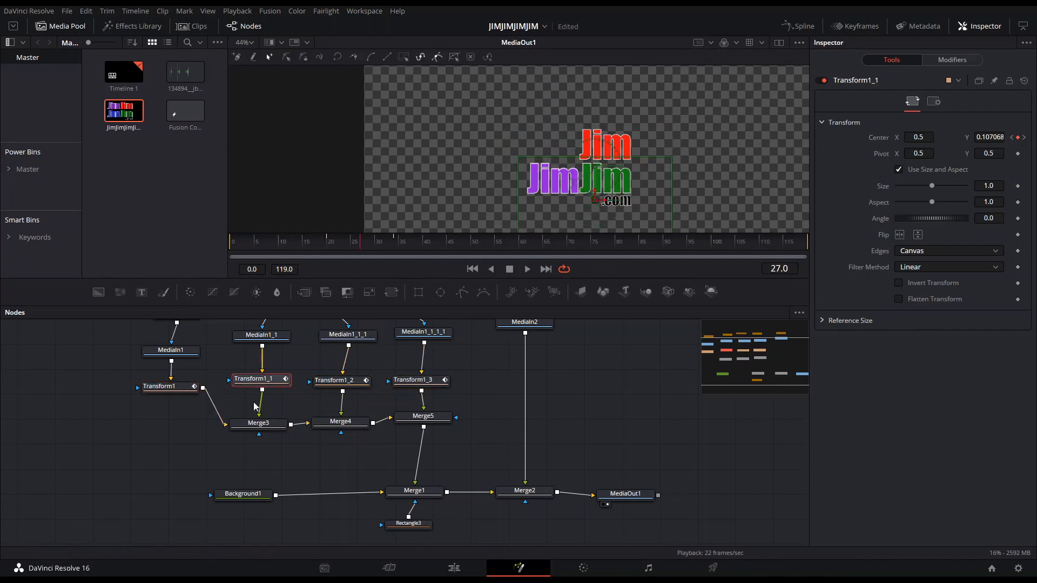
Play back the animation to preview the transform movements.
{"action": "left_click", "coordinate": [934, 101]}
{"action": "left_click", "coordinate": [914, 103]}
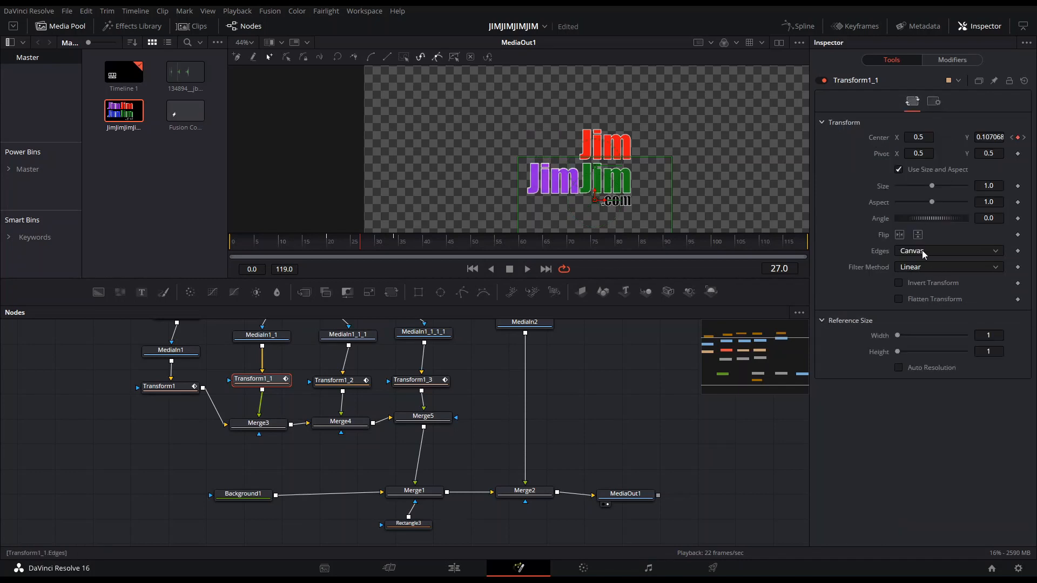
{"action": "scroll", "coordinate": [590, 189], "scroll_direction": "up", "scroll_amount": 5}
{"action": "scroll", "coordinate": [590, 189], "scroll_direction": "down", "scroll_amount": 5}
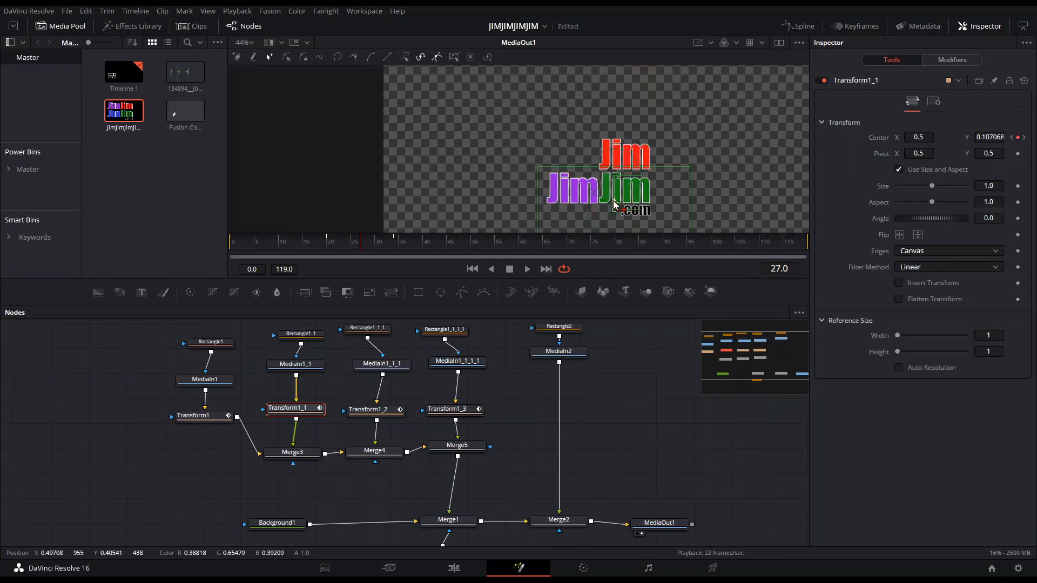
{"action": "key", "text": "space"}
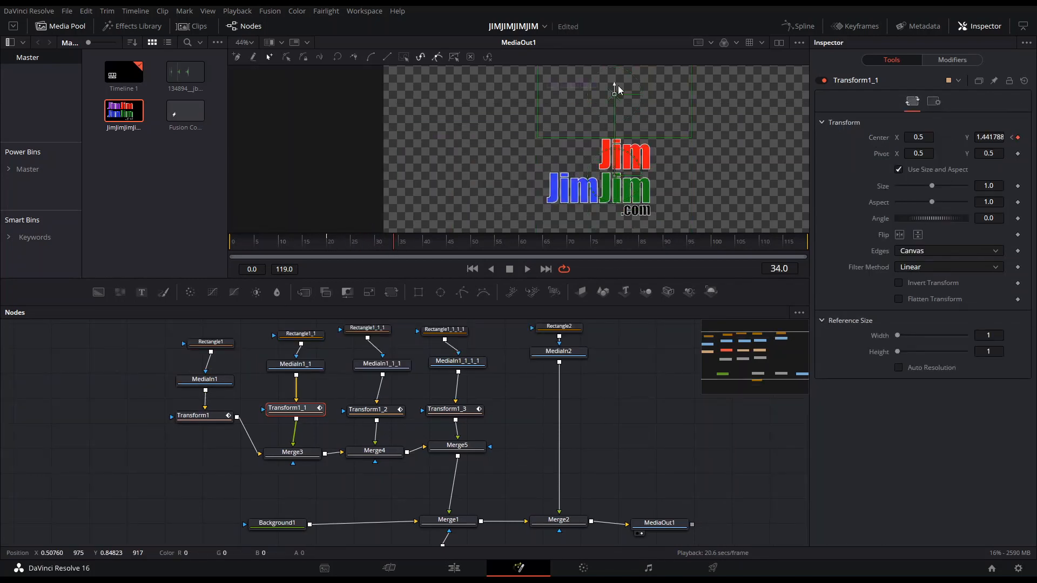
{"action": "key", "text": "space"}
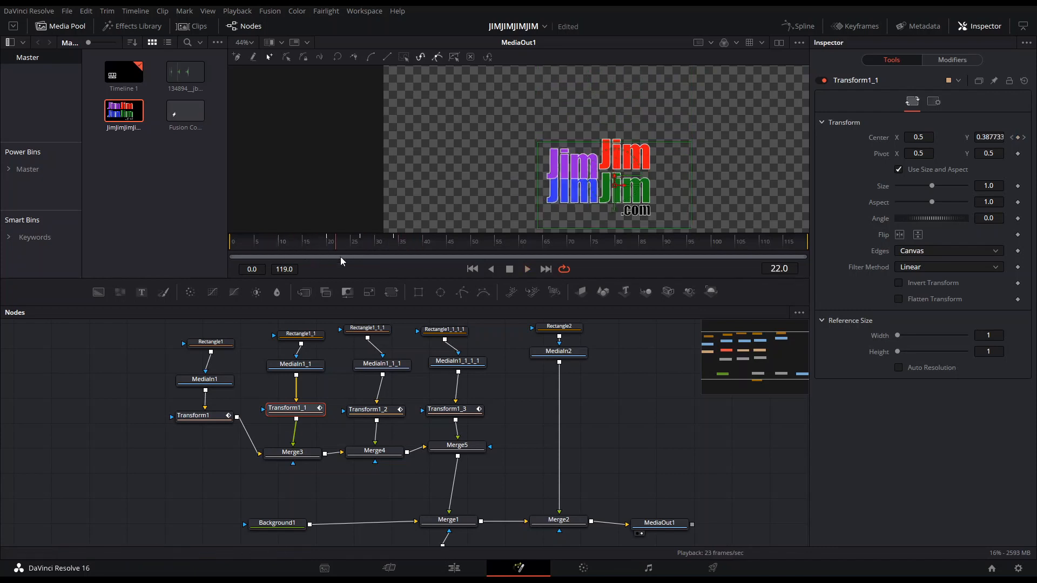
At frame 48, add Center keyframes to Transform1_3, Transform1_2 and Transform1_1.
{"action": "left_click", "coordinate": [378, 409]}
{"action": "left_click", "coordinate": [448, 409]}
{"action": "left_click", "coordinate": [463, 244]}
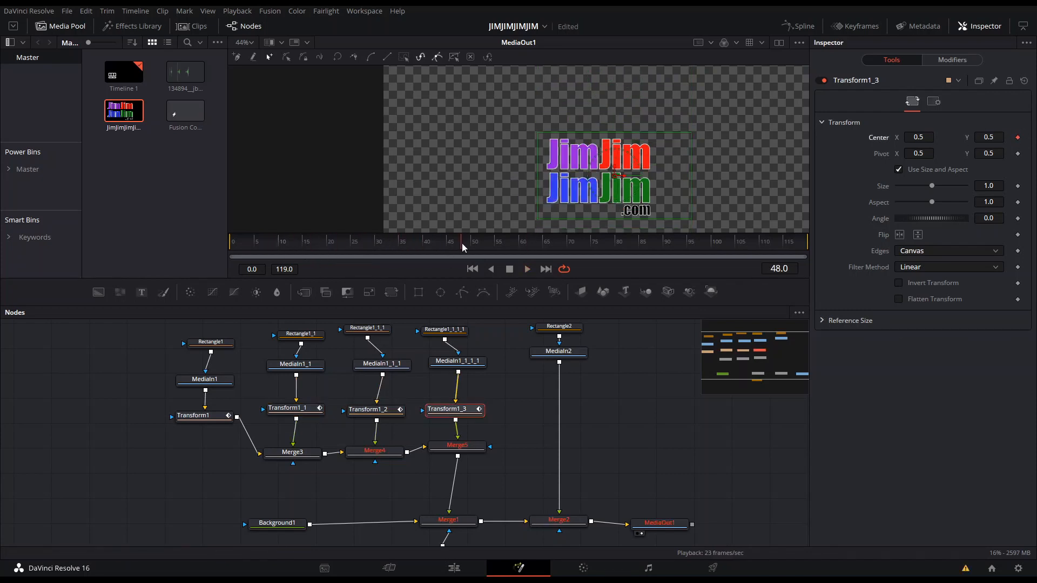
{"action": "left_click", "coordinate": [1017, 138]}
{"action": "left_click", "coordinate": [376, 412]}
{"action": "left_click", "coordinate": [1017, 137]}
{"action": "left_click", "coordinate": [318, 412]}
{"action": "left_click", "coordinate": [1018, 138]}
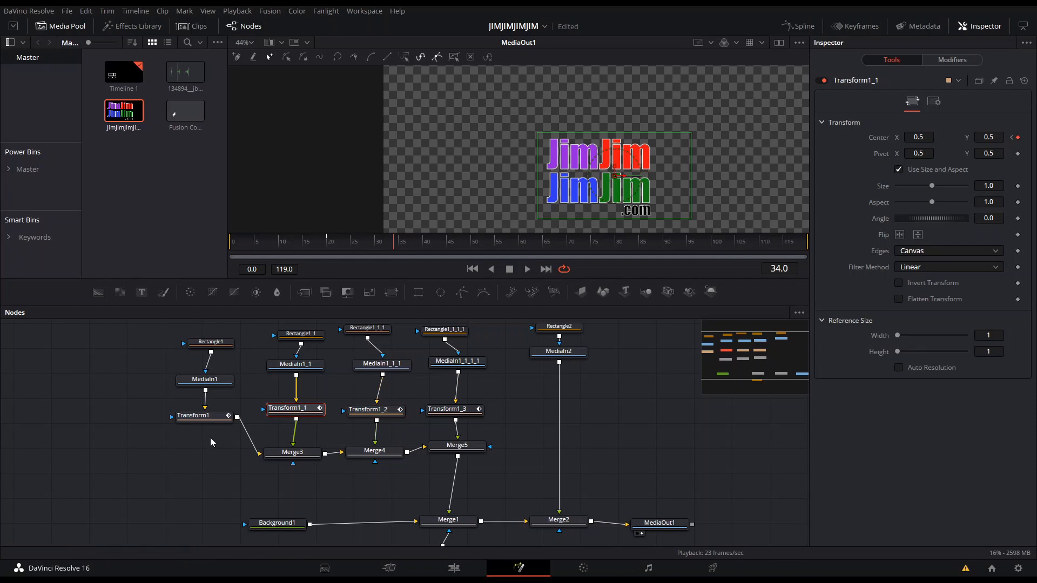
Set a Center keyframe on Transform1 and, at frame 24, move its image up and right to a center of about 0.65, 0.72.
{"action": "left_click", "coordinate": [207, 418]}
{"action": "left_click", "coordinate": [1018, 137]}
{"action": "left_click", "coordinate": [294, 409]}
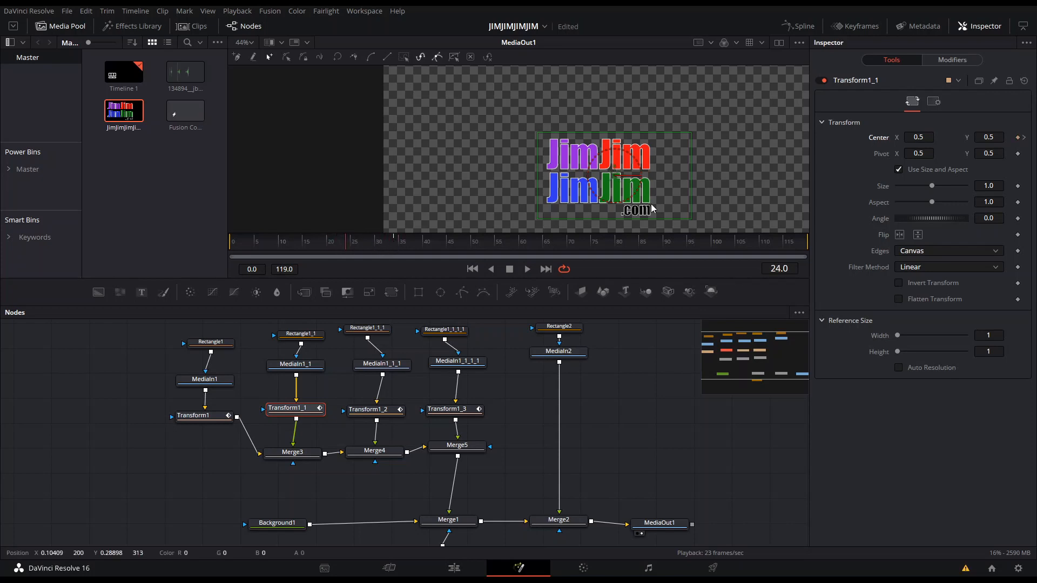
{"action": "left_click", "coordinate": [201, 416]}
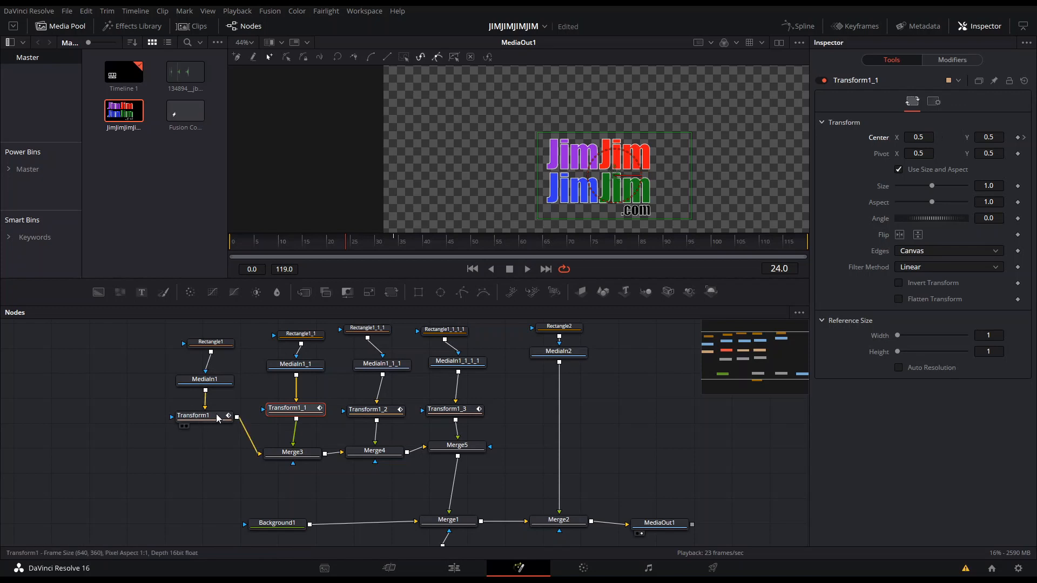
{"action": "left_click_drag", "start_coordinate": [625, 182], "coordinate": [634, 157]}
{"action": "scroll", "coordinate": [608, 185], "scroll_direction": "up", "scroll_amount": 1}
{"action": "scroll", "coordinate": [607, 185], "scroll_direction": "up", "scroll_amount": 2}
{"action": "left_click_drag", "start_coordinate": [734, 109], "coordinate": [751, 109]}
{"action": "scroll", "coordinate": [669, 136], "scroll_direction": "down", "scroll_amount": 2}
{"action": "left_click_drag", "start_coordinate": [627, 151], "coordinate": [621, 155]}
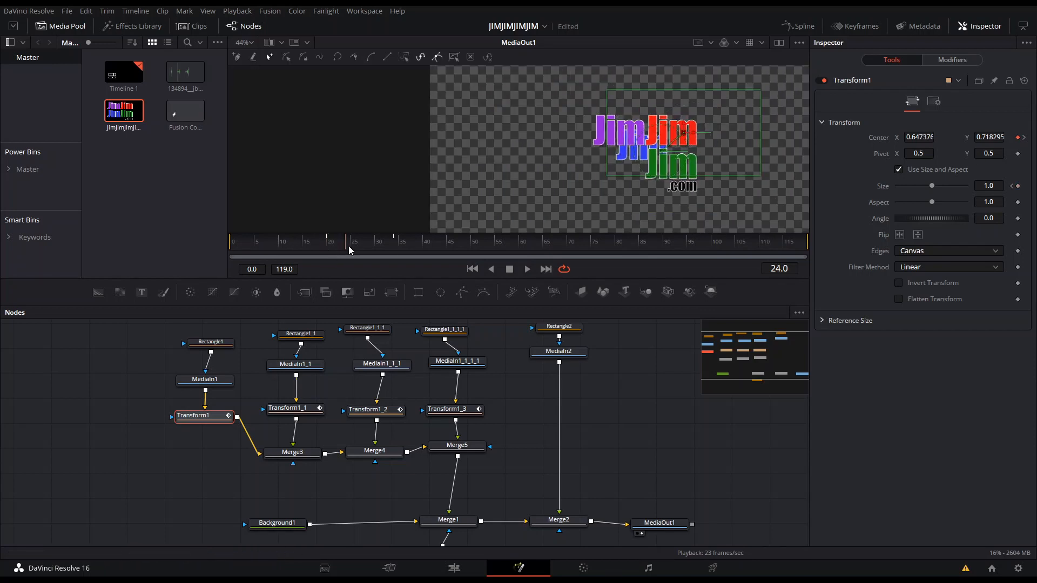
Copy Transform1's Center X value 0.647376 into Transform1_1's Center X, undoing the extra Y paste.
{"action": "left_click", "coordinate": [350, 247]}
{"action": "left_click", "coordinate": [289, 409]}
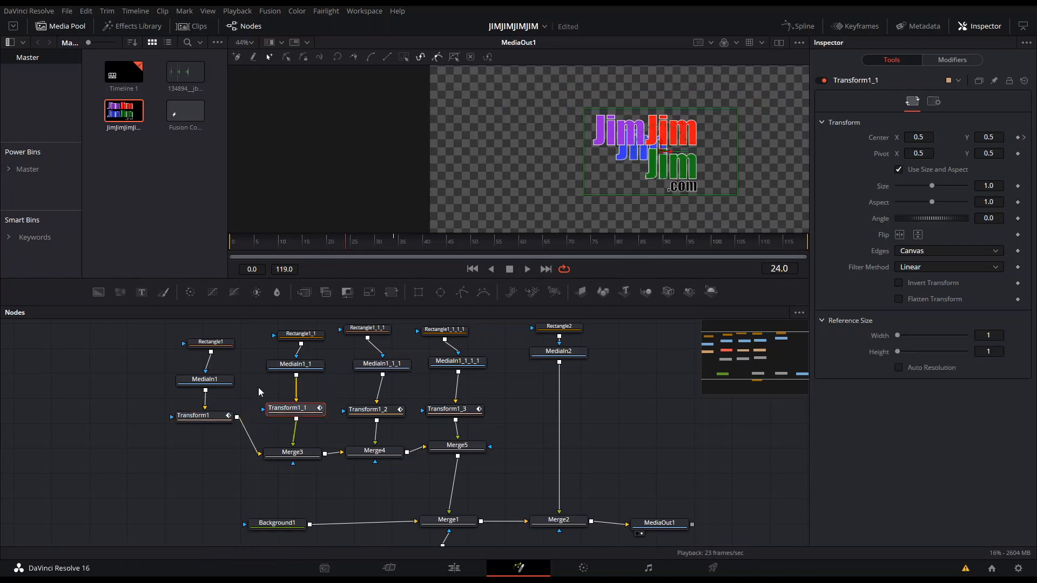
{"action": "left_click", "coordinate": [204, 415]}
{"action": "double_click", "coordinate": [919, 138]}
{"action": "key", "text": "ctrl+c"}
{"action": "left_click", "coordinate": [290, 409]}
{"action": "double_click", "coordinate": [919, 137]}
{"action": "key", "text": "ctrl+v"}
{"action": "left_click", "coordinate": [205, 416]}
{"action": "double_click", "coordinate": [989, 137]}
{"action": "key", "text": "ctrl+c"}
{"action": "left_click", "coordinate": [292, 409]}
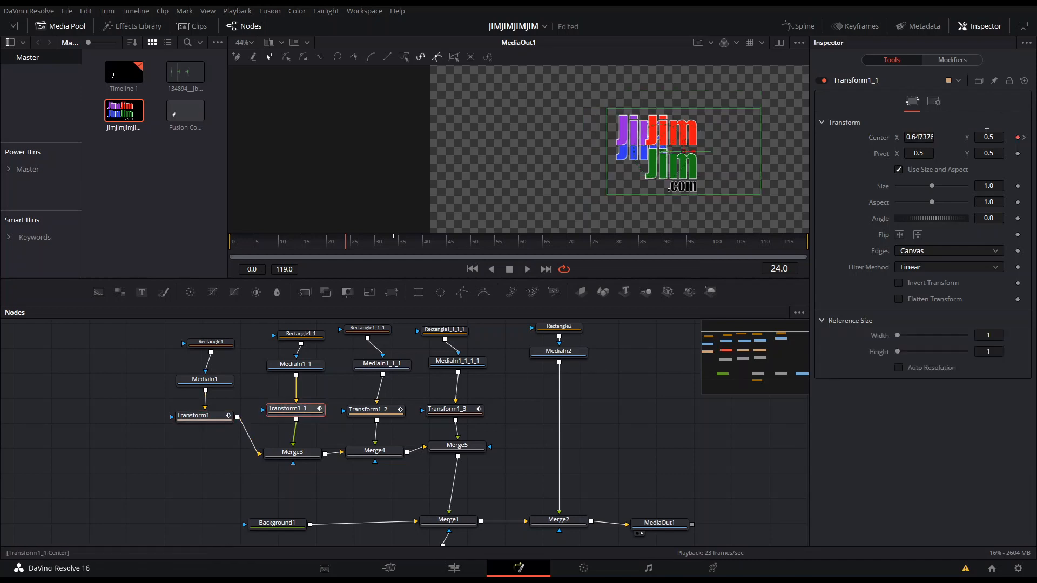
{"action": "double_click", "coordinate": [989, 137]}
{"action": "key", "text": "ctrl+v"}
{"action": "key", "text": "ctrl+z"}
Select Transform1_1 and drag its image down and left in the viewer.
{"action": "left_click", "coordinate": [204, 416]}
{"action": "left_click", "coordinate": [291, 409]}
{"action": "scroll", "coordinate": [688, 140], "scroll_direction": "up", "scroll_amount": 2}
{"action": "left_click_drag", "start_coordinate": [684, 146], "coordinate": [619, 204]}
{"action": "scroll", "coordinate": [681, 162], "scroll_direction": "up", "scroll_amount": 2}
{"action": "scroll", "coordinate": [680, 162], "scroll_direction": "down", "scroll_amount": 2}
Select Transform1_2 and drag its image left to a center of about 0.31, 0.33.
{"action": "left_click", "coordinate": [370, 411]}
{"action": "scroll", "coordinate": [611, 172], "scroll_direction": "up", "scroll_amount": 3}
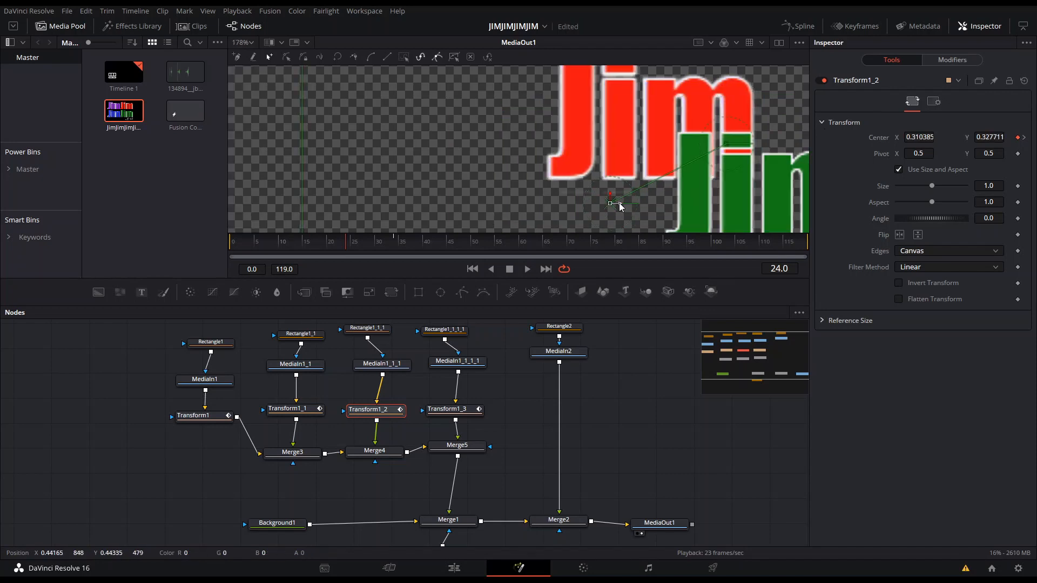
{"action": "left_click_drag", "start_coordinate": [616, 111], "coordinate": [512, 144]}
{"action": "scroll", "coordinate": [511, 144], "scroll_direction": "down", "scroll_amount": 1}
Select Transform1_3 and drag its image left and up to a center of about 0.31, 0.71.
{"action": "left_click", "coordinate": [443, 410]}
{"action": "left_click_drag", "start_coordinate": [600, 172], "coordinate": [511, 114]}
{"action": "scroll", "coordinate": [573, 165], "scroll_direction": "down", "scroll_amount": 2}
At frame 12, move Transform1_2's image off to the right to a center X of about 1.42.
{"action": "left_click_drag", "start_coordinate": [437, 243], "coordinate": [308, 242]}
{"action": "key", "text": "space"}
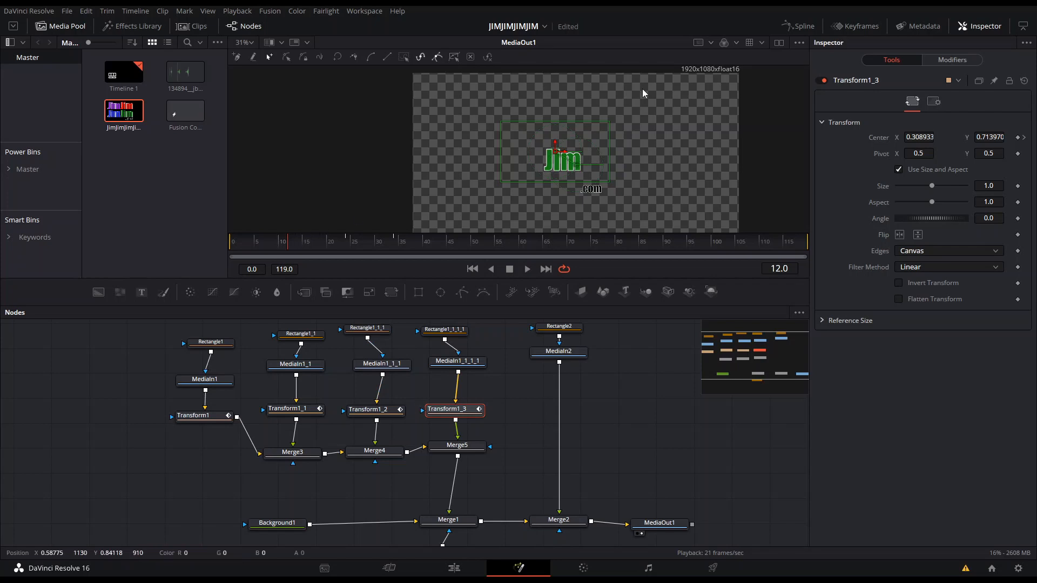
{"action": "left_click_drag", "start_coordinate": [579, 180], "coordinate": [592, 127]}
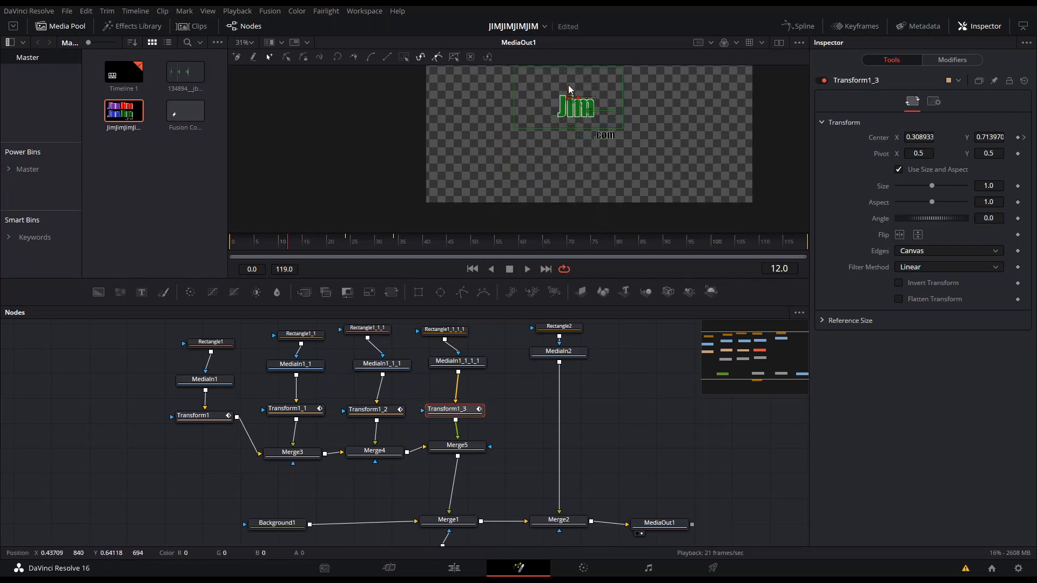
{"action": "left_click_drag", "start_coordinate": [569, 94], "coordinate": [568, 184]}
{"action": "left_click_drag", "start_coordinate": [593, 129], "coordinate": [680, 181]}
{"action": "left_click", "coordinate": [399, 409]}
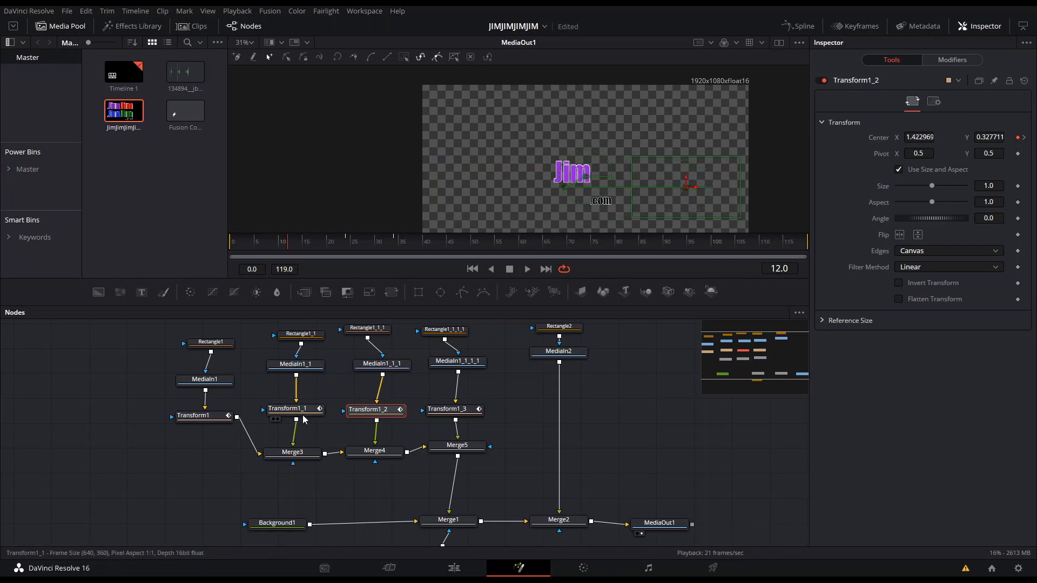
At frame 12, drag Transform1_1's image up and Transform1's image left in the viewer.
{"action": "left_click", "coordinate": [288, 408]}
{"action": "left_click_drag", "start_coordinate": [601, 179], "coordinate": [625, 102]}
{"action": "left_click", "coordinate": [204, 418]}
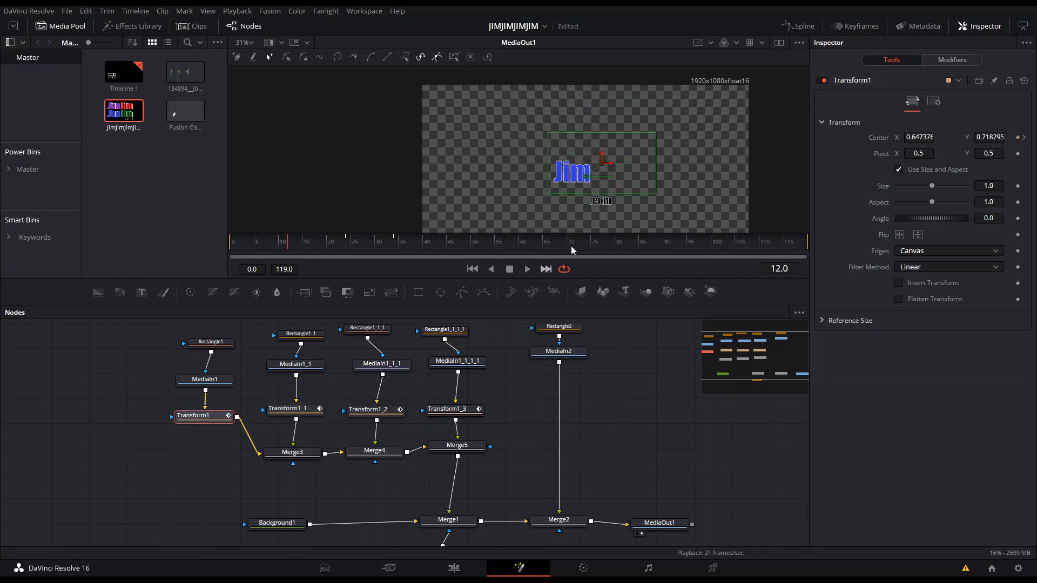
{"action": "left_click_drag", "start_coordinate": [525, 168], "coordinate": [488, 175]}
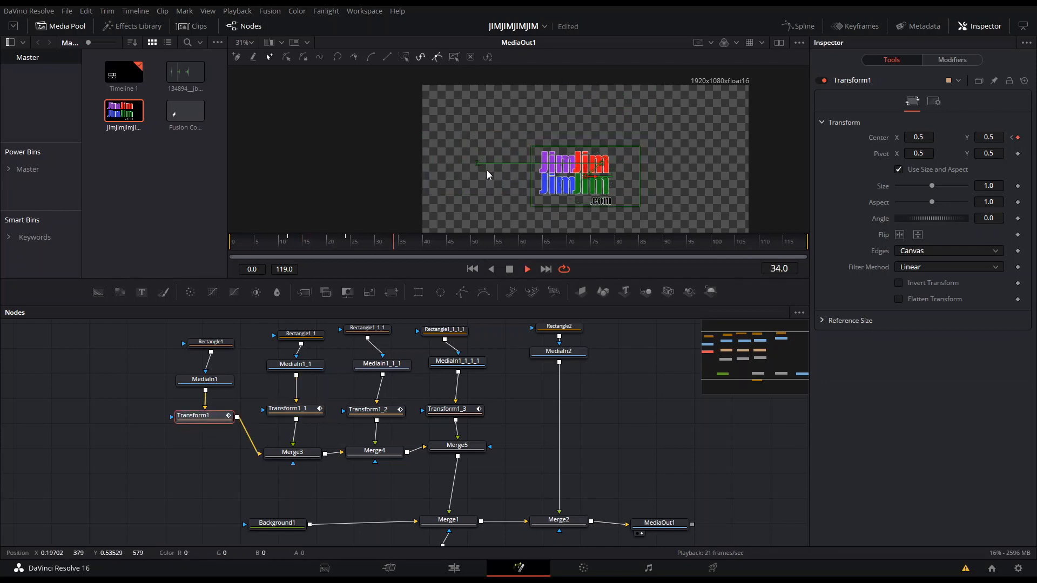
Play back the animation to preview the new piece movements.
{"action": "left_click", "coordinate": [296, 240]}
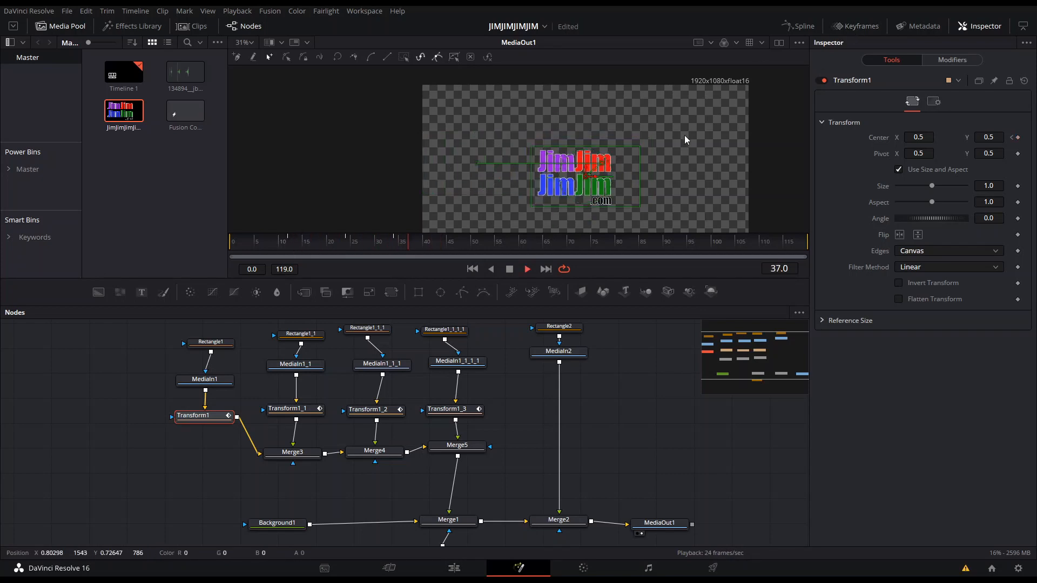
{"action": "key", "text": "space"}
Select the Rectangle2 mask and nudge it slightly upward over the .com text.
{"action": "scroll", "coordinate": [567, 332], "scroll_direction": "up", "scroll_amount": 1}
{"action": "left_click", "coordinate": [559, 344]}
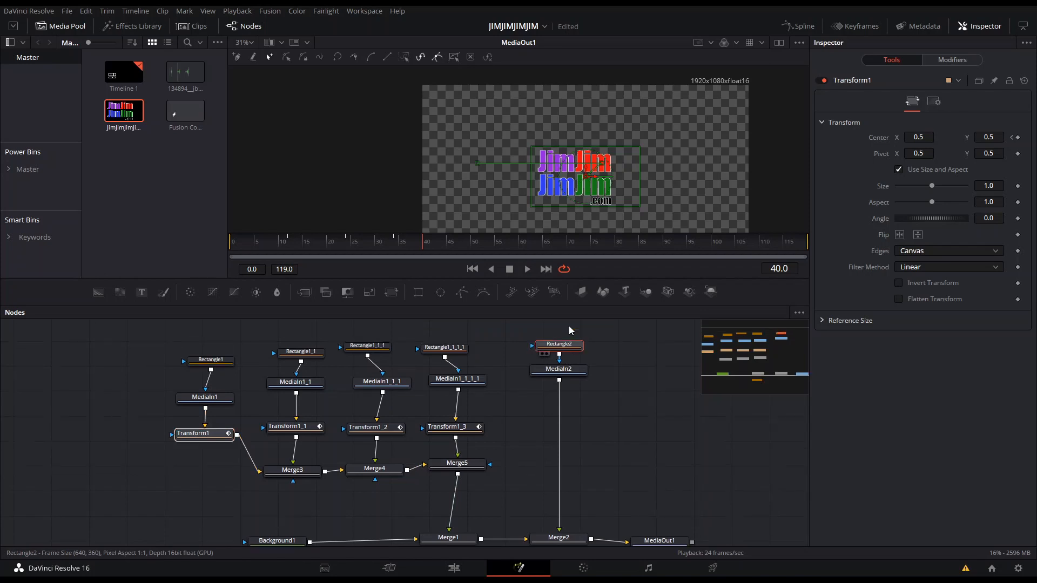
{"action": "scroll", "coordinate": [609, 202], "scroll_direction": "up", "scroll_amount": 5}
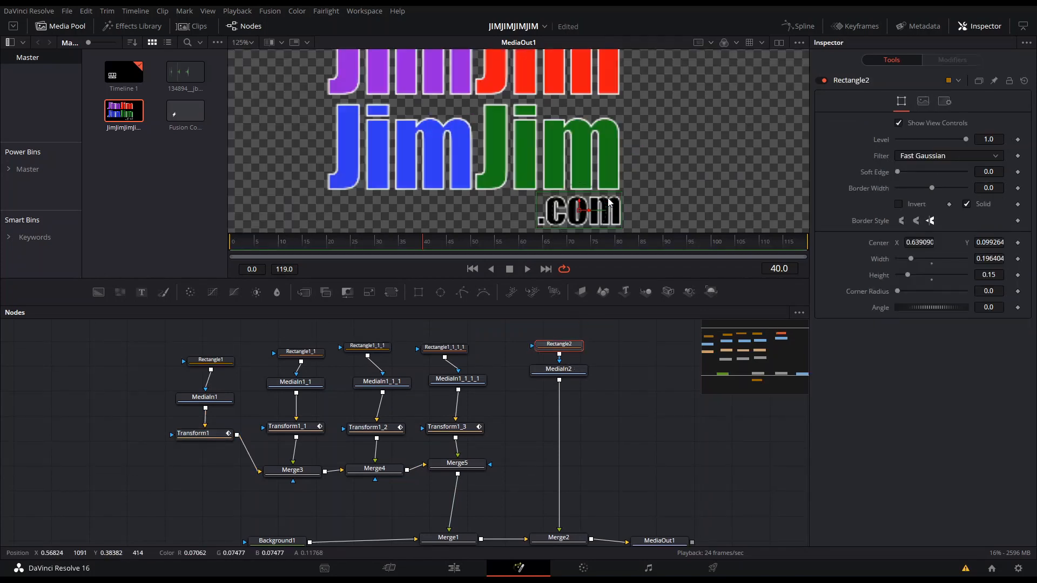
{"action": "scroll", "coordinate": [583, 204], "scroll_direction": "down", "scroll_amount": 5}
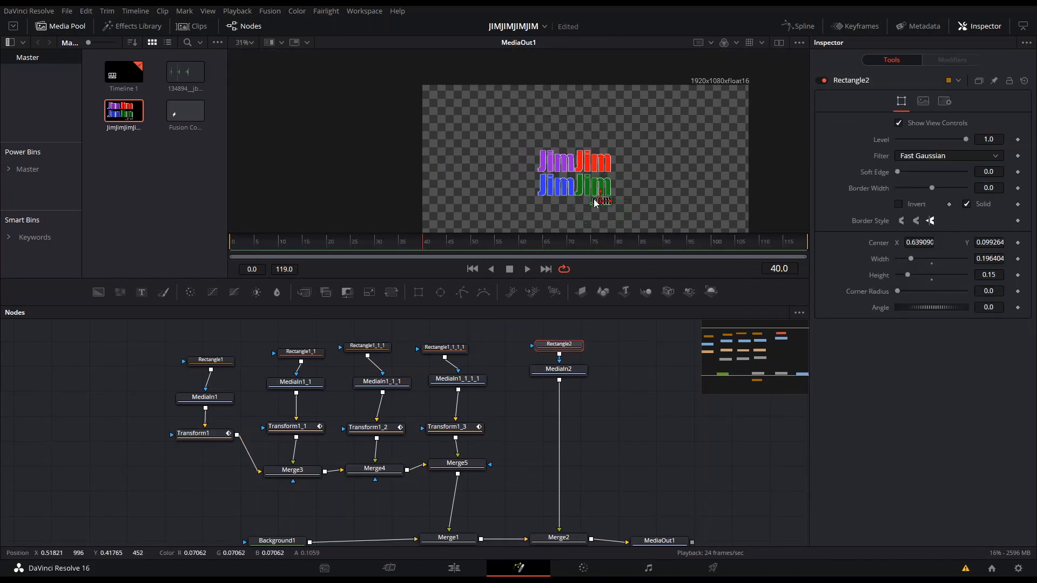
{"action": "scroll", "coordinate": [590, 201], "scroll_direction": "up", "scroll_amount": 3}
{"action": "scroll", "coordinate": [597, 203], "scroll_direction": "up", "scroll_amount": 2}
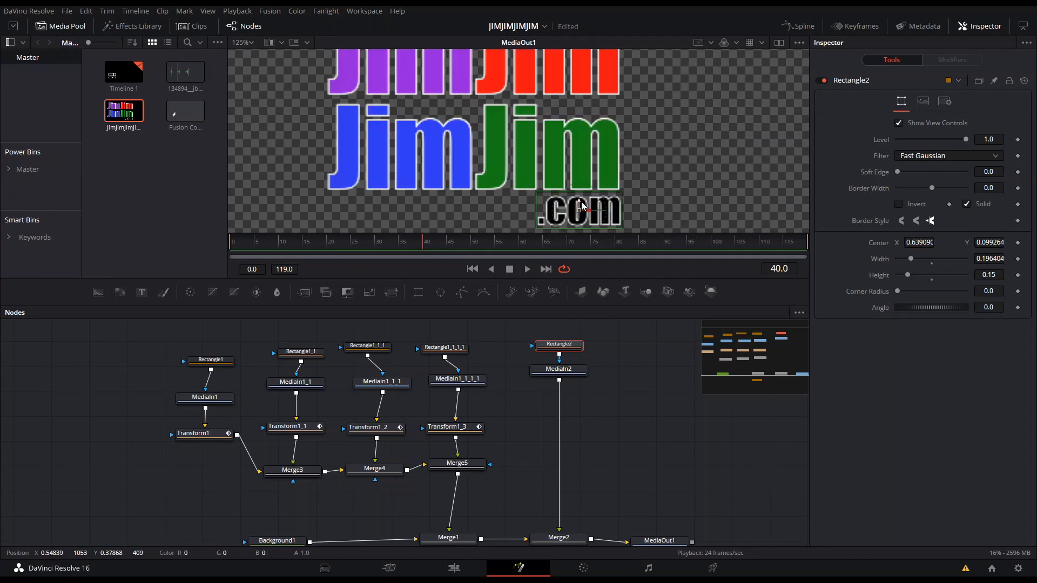
{"action": "mouse_move", "coordinate": [582, 205]}
{"action": "left_mouse_down"}
{"action": "mouse_move", "coordinate": [589, 169]}
{"action": "mouse_move", "coordinate": [584, 204]}
{"action": "left_mouse_up"}
{"action": "left_click_drag", "start_coordinate": [932, 189], "coordinate": [1010, 200]}
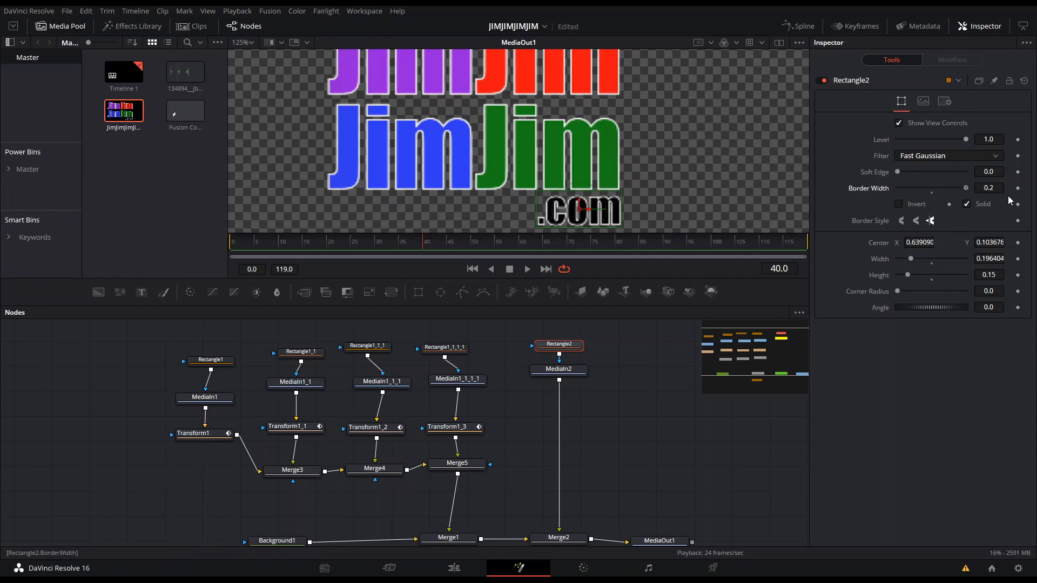
{"action": "left_click", "coordinate": [576, 369]}
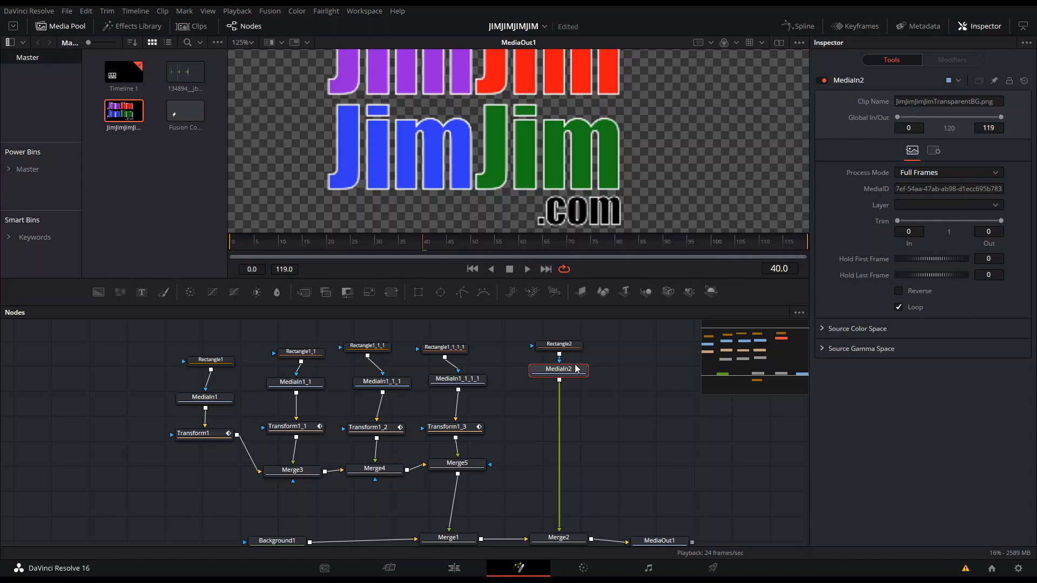
{"action": "left_click", "coordinate": [564, 346]}
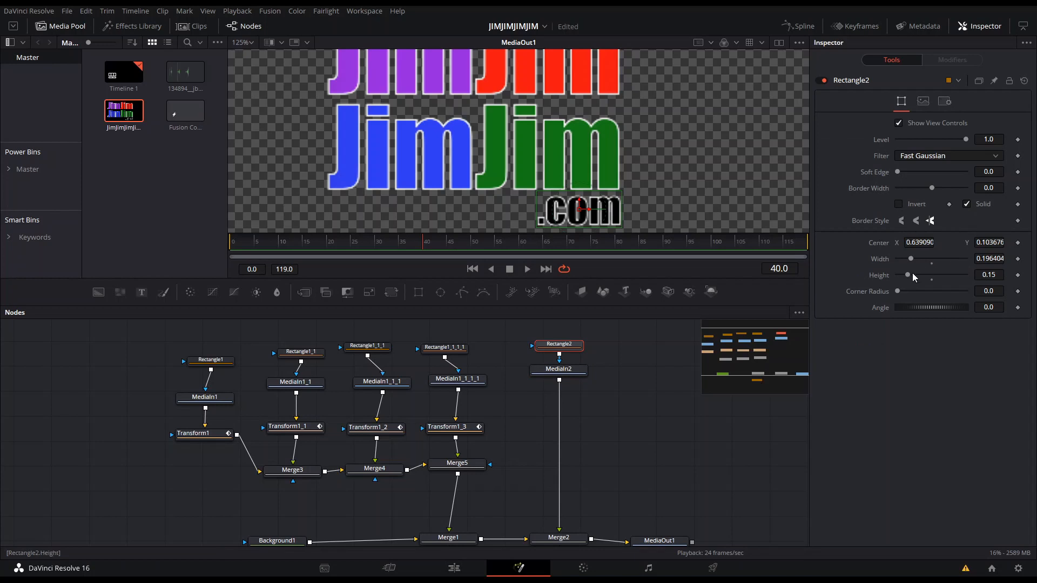
Add a Height keyframe to Rectangle2 at frame 42 and set its Height to 0 at frame 34.
{"action": "left_click_drag", "start_coordinate": [908, 276], "coordinate": [880, 280]}
{"action": "key", "text": "ctrl+z"}
{"action": "mouse_move", "coordinate": [402, 246]}
{"action": "left_mouse_down"}
{"action": "mouse_move", "coordinate": [340, 250]}
{"action": "mouse_move", "coordinate": [410, 253]}
{"action": "left_mouse_up"}
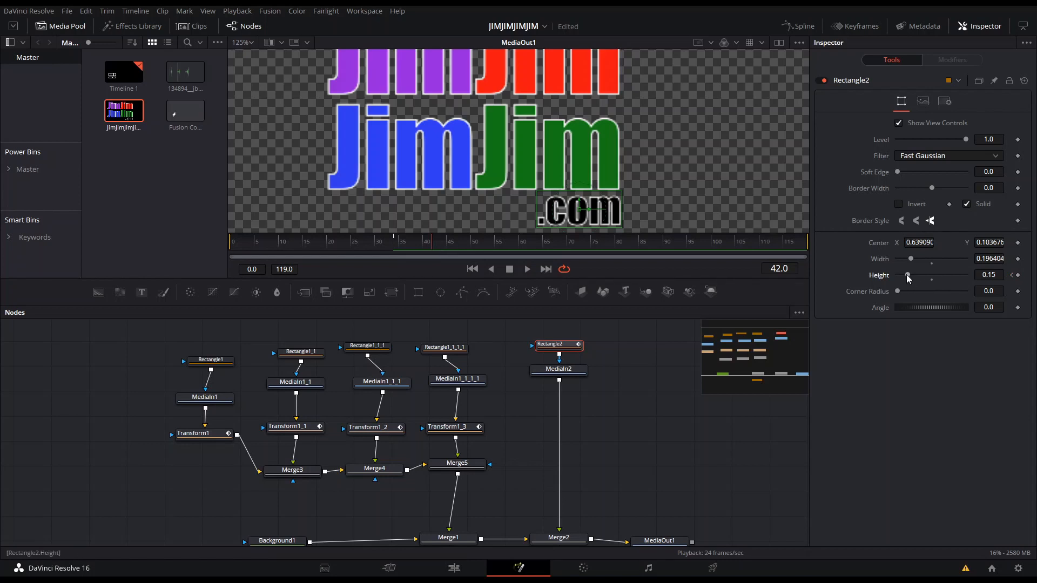
{"action": "left_click", "coordinate": [1018, 275]}
{"action": "left_click_drag", "start_coordinate": [906, 276], "coordinate": [845, 283]}
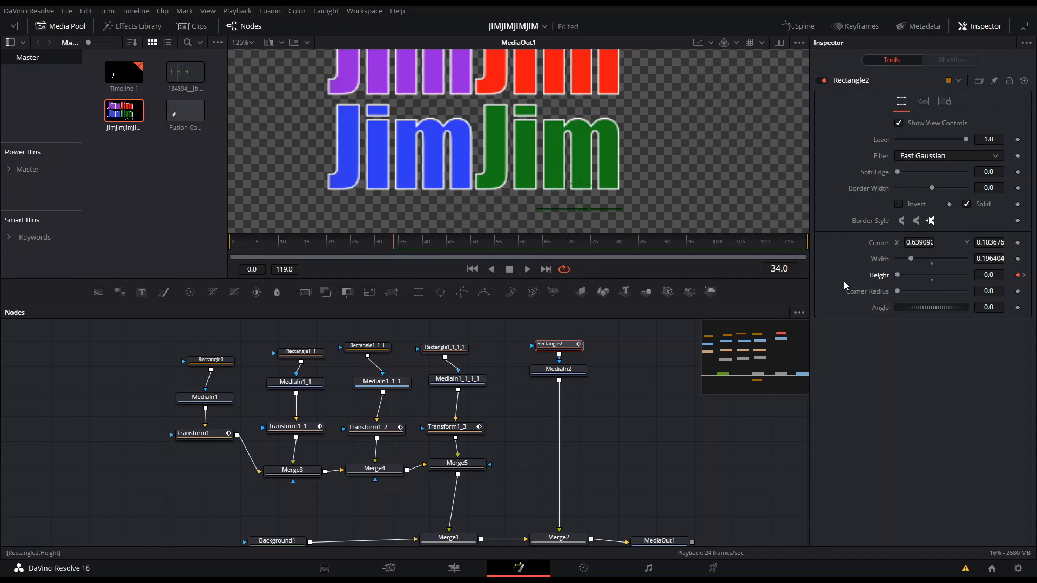
Open the Keyframes panel and play back the animation to preview the .com mask reveal.
{"action": "key", "text": "space"}
{"action": "key", "text": "space"}
{"action": "left_click", "coordinate": [405, 243]}
{"action": "mouse_move", "coordinate": [405, 243]}
{"action": "left_mouse_down"}
{"action": "mouse_move", "coordinate": [394, 242]}
{"action": "mouse_move", "coordinate": [414, 244]}
{"action": "left_mouse_up"}
{"action": "left_click", "coordinate": [864, 28]}
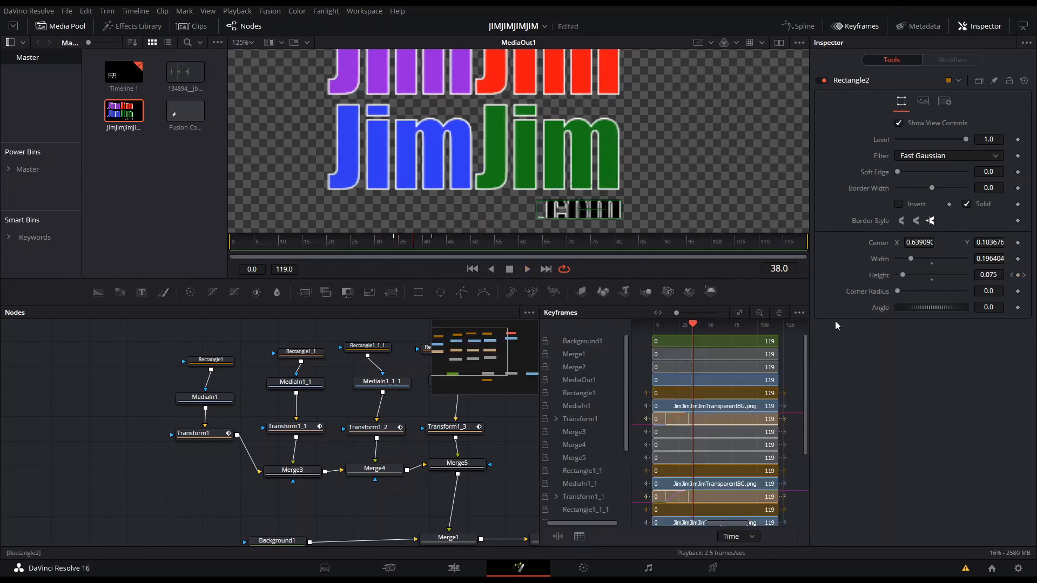
{"action": "left_click", "coordinate": [761, 326]}
{"action": "left_click_drag", "start_coordinate": [682, 336], "coordinate": [672, 340]}
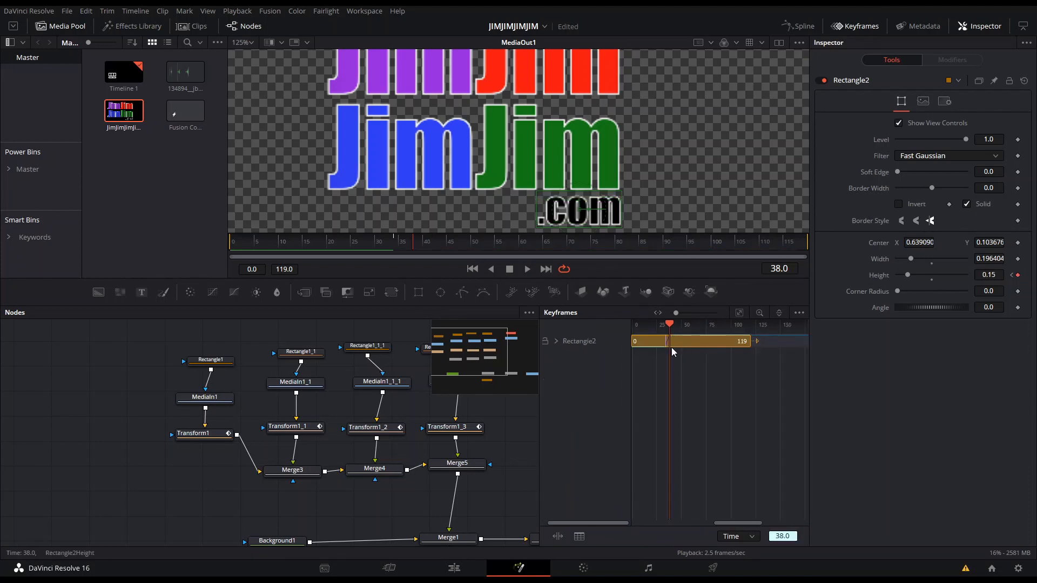
{"action": "left_click", "coordinate": [397, 247]}
{"action": "key", "text": "space"}
{"action": "key", "text": "space"}
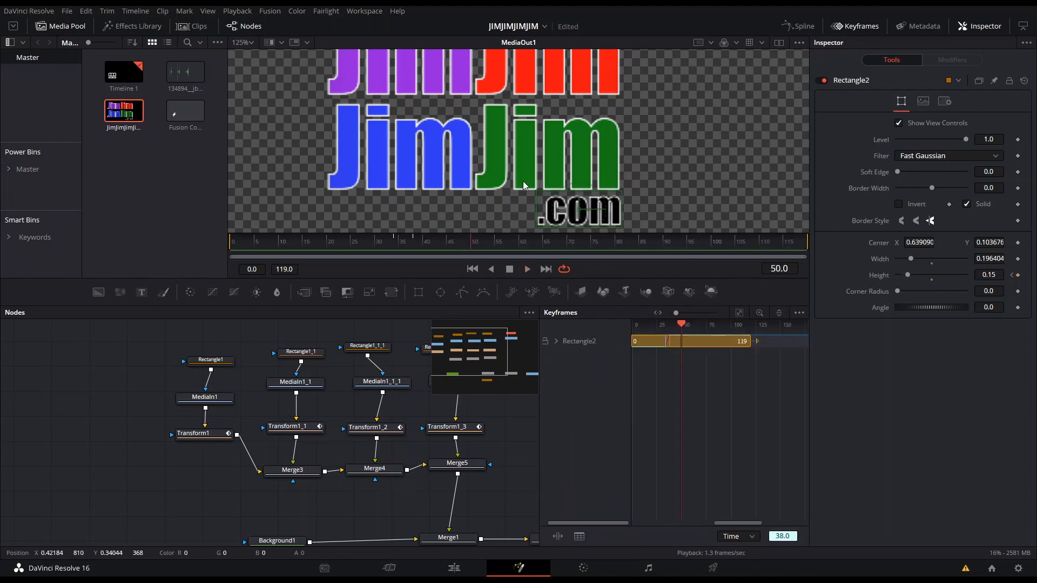
{"action": "scroll", "coordinate": [603, 153], "scroll_direction": "down", "scroll_amount": 2}
In the Spline editor, show all Transform Center and Rectangle2 Height curves, select all keys and smooth them.
{"action": "left_click", "coordinate": [801, 25]}
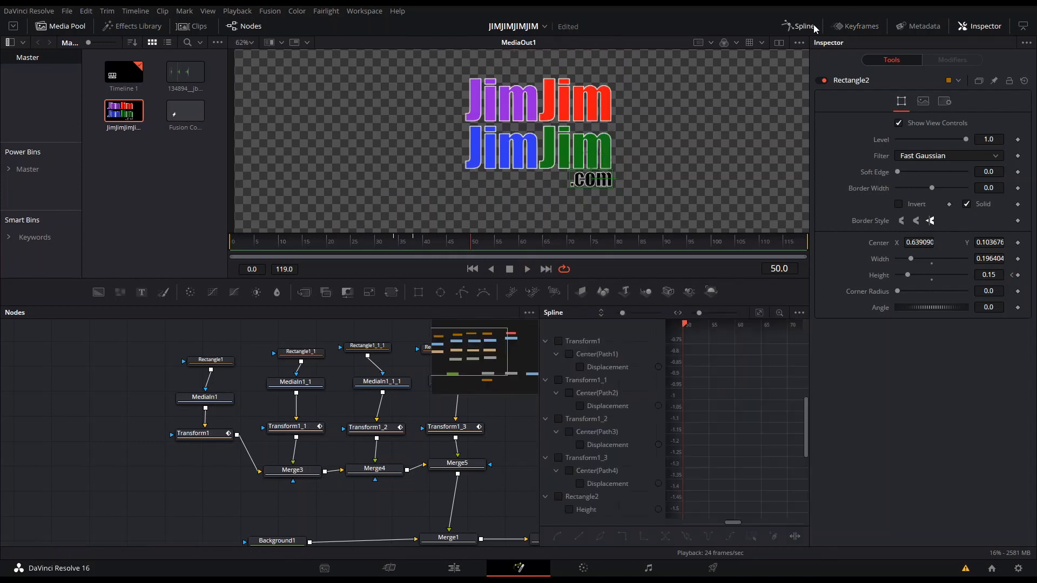
{"action": "left_click", "coordinate": [558, 341]}
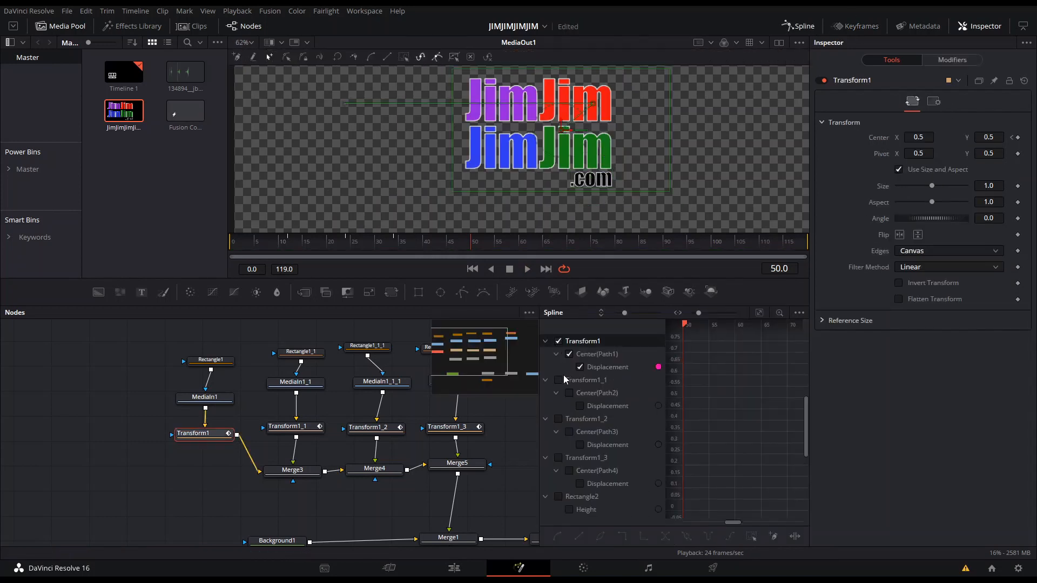
{"action": "left_click", "coordinate": [565, 381]}
{"action": "left_click", "coordinate": [559, 419]}
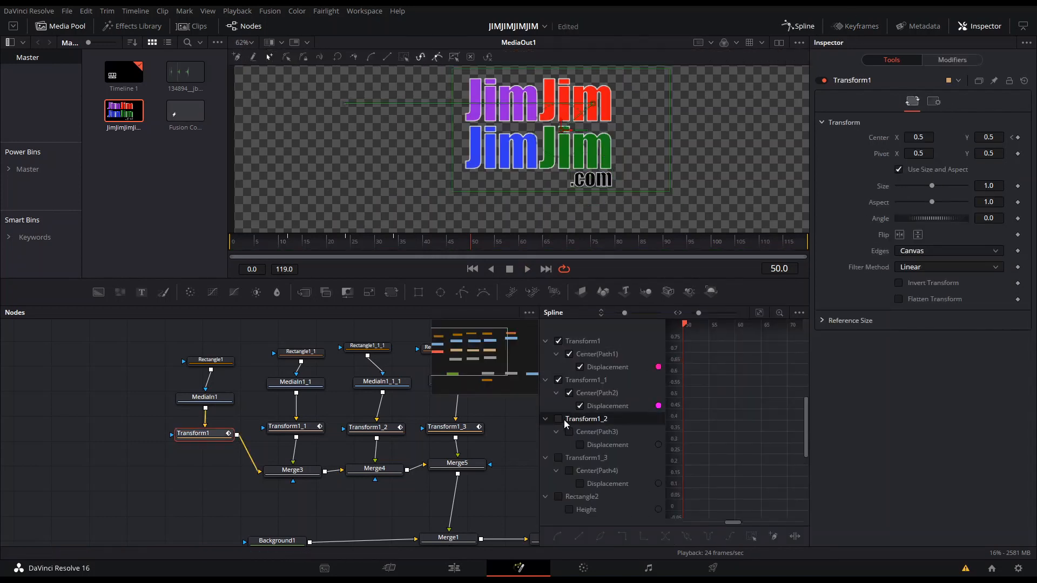
{"action": "left_click", "coordinate": [564, 499]}
{"action": "left_click", "coordinate": [563, 348]}
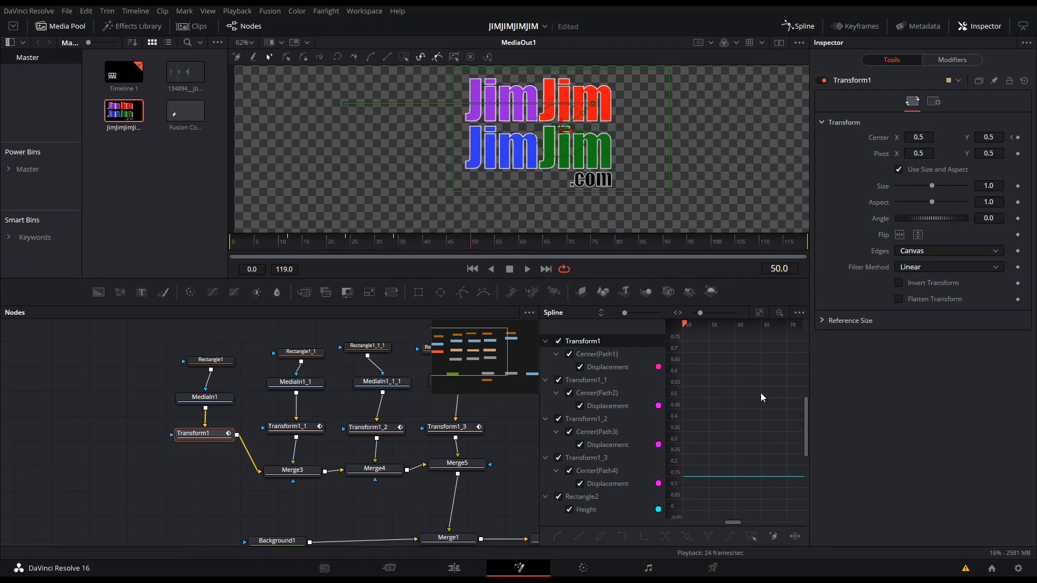
{"action": "scroll", "coordinate": [734, 429], "scroll_direction": "down", "scroll_amount": 5}
{"action": "left_click_drag", "start_coordinate": [732, 428], "coordinate": [783, 406]}
{"action": "scroll", "coordinate": [778, 406], "scroll_direction": "up", "scroll_amount": 2}
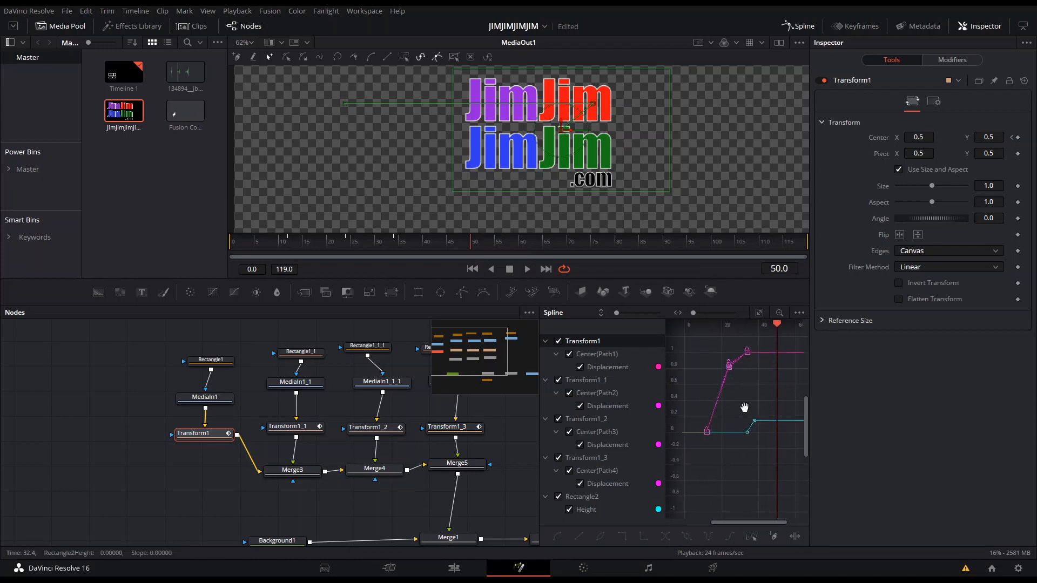
{"action": "key", "text": "ctrl+a"}
{"action": "key", "text": "shift+s"}
Play back the animation to preview the smoothed motion.
{"action": "left_click_drag", "start_coordinate": [750, 364], "coordinate": [749, 407]}
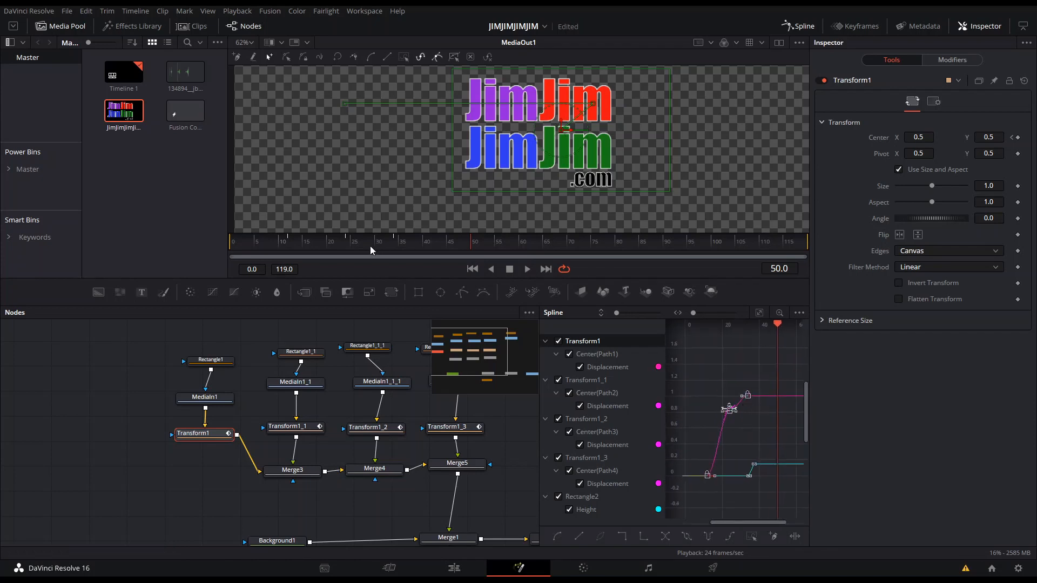
{"action": "key", "text": "space"}
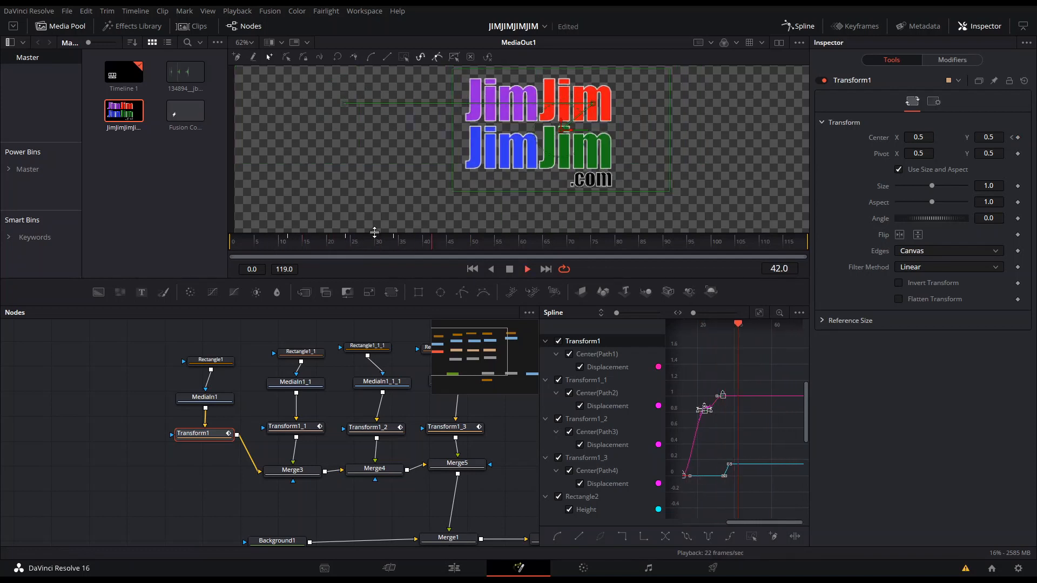
{"action": "key", "text": "space"}
Enable Motion Blur in Transform1_1's settings.
{"action": "left_click", "coordinate": [935, 100]}
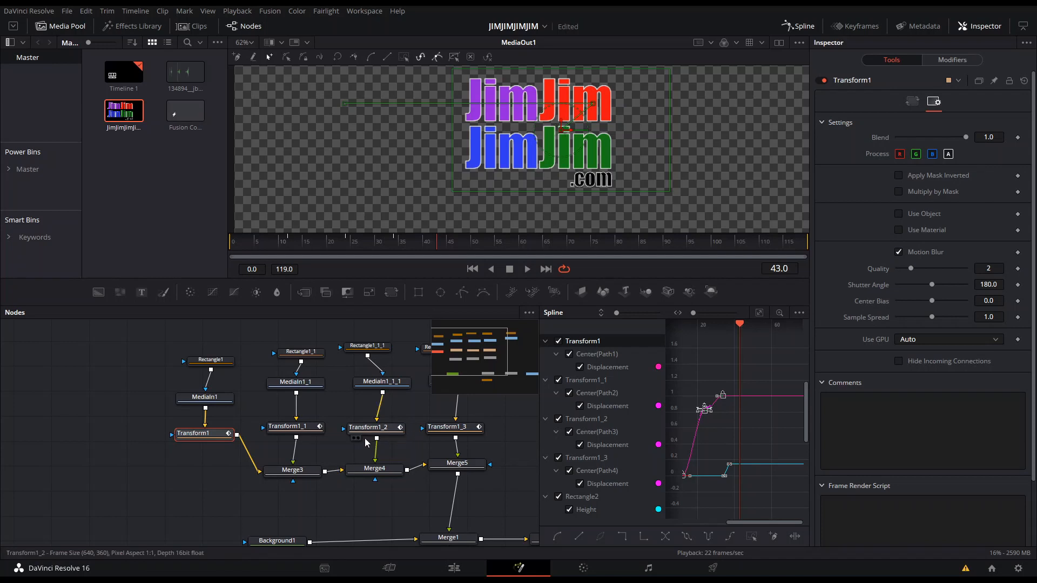
{"action": "left_click", "coordinate": [306, 429]}
{"action": "left_click", "coordinate": [934, 101]}
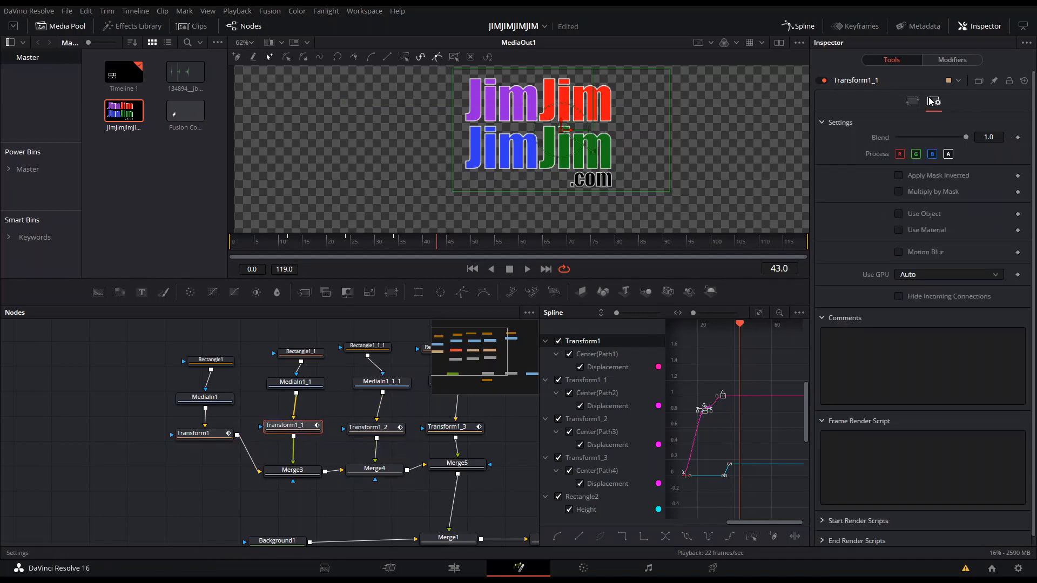
{"action": "left_click", "coordinate": [925, 214]}
{"action": "left_click", "coordinate": [925, 214]}
{"action": "left_click", "coordinate": [925, 214]}
Enable Motion Blur in Transform1_2's settings.
{"action": "left_click", "coordinate": [381, 432]}
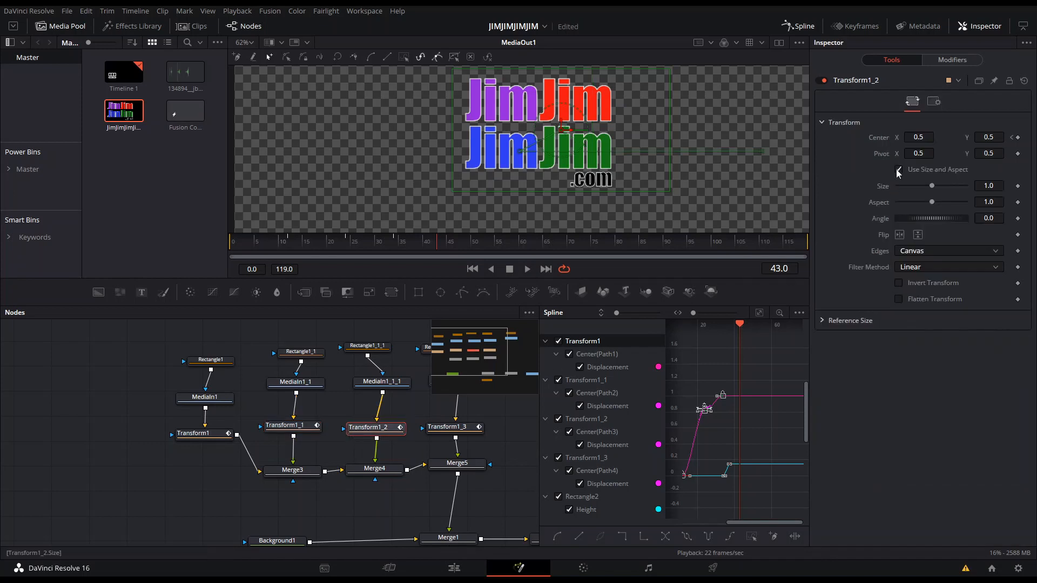
{"action": "left_click", "coordinate": [935, 103]}
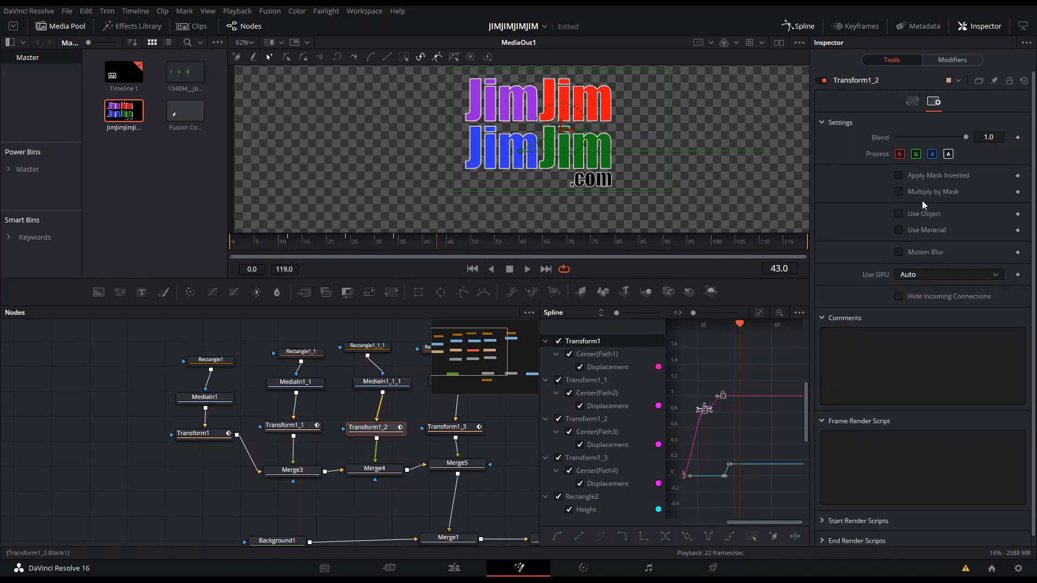
{"action": "left_click", "coordinate": [913, 254]}
Enable Motion Blur in Transform1_3's settings.
{"action": "left_click", "coordinate": [453, 427]}
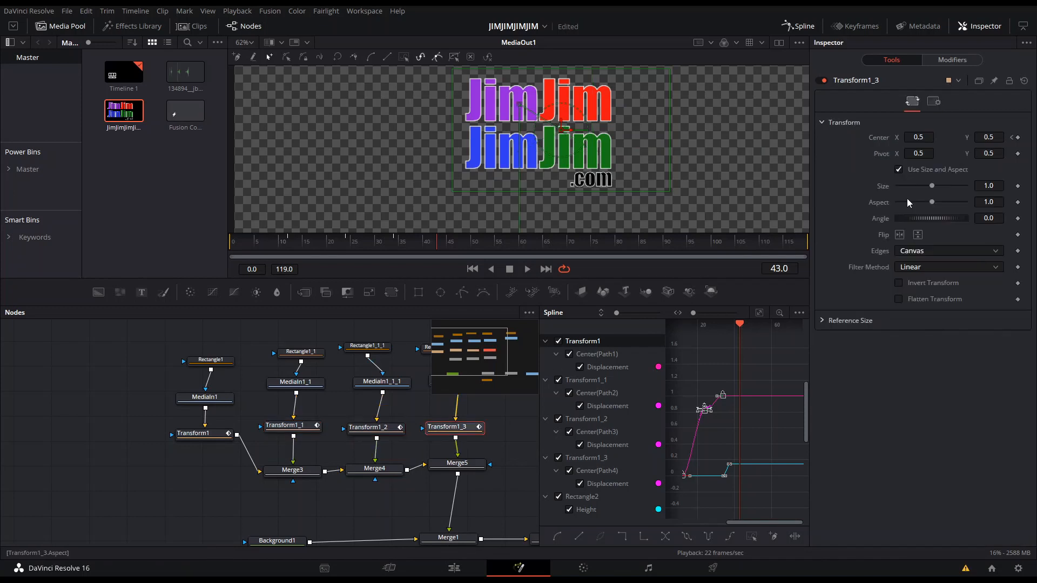
{"action": "left_click", "coordinate": [932, 104]}
{"action": "left_click", "coordinate": [921, 252]}
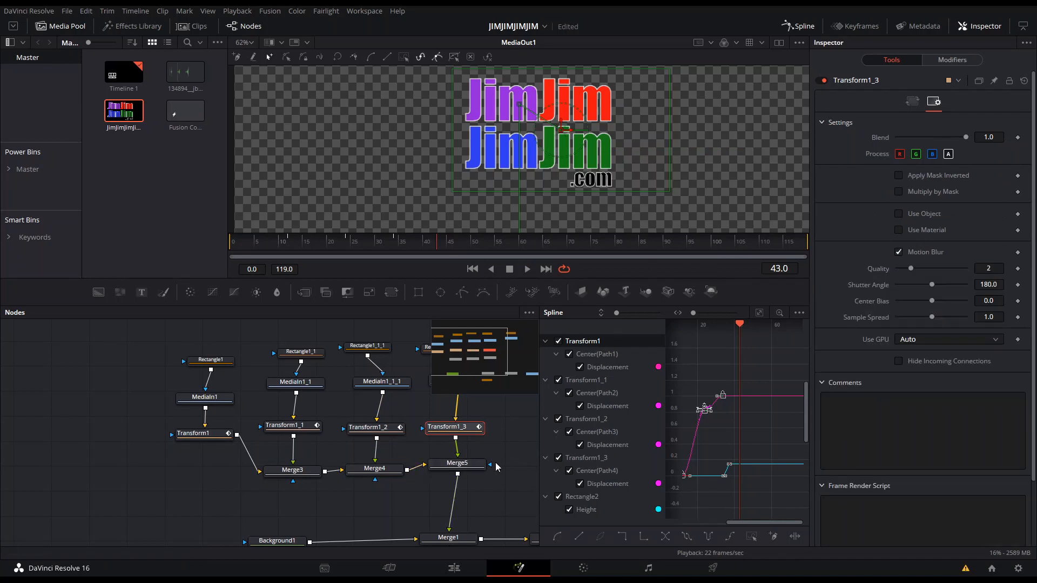
Enable Motion Blur in the Rectangle2 mask's settings and return to its controls.
{"action": "left_click_drag", "start_coordinate": [496, 463], "coordinate": [302, 471]}
{"action": "left_click", "coordinate": [378, 355]}
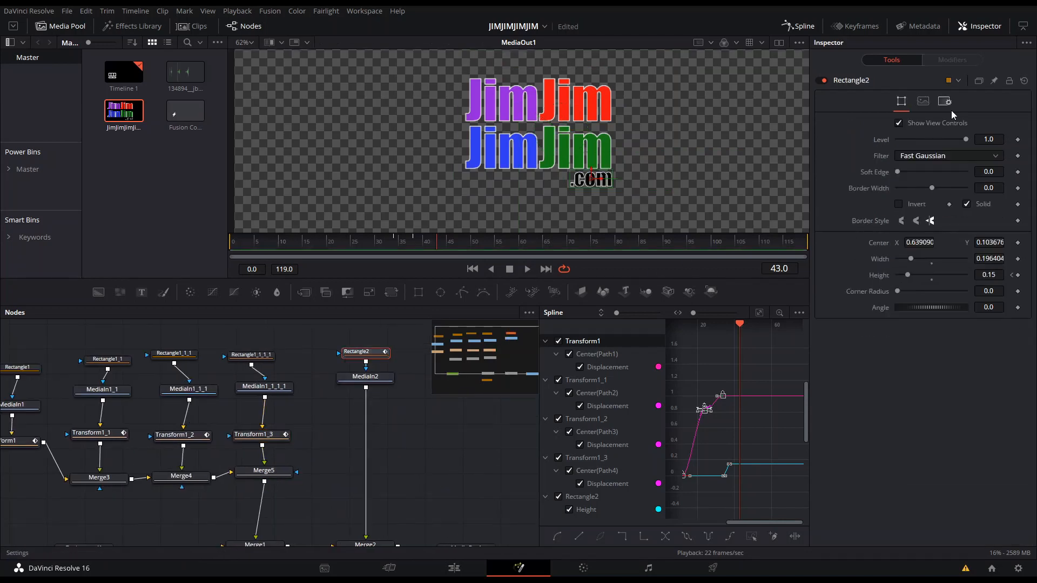
{"action": "left_click", "coordinate": [945, 102]}
{"action": "left_click", "coordinate": [899, 136]}
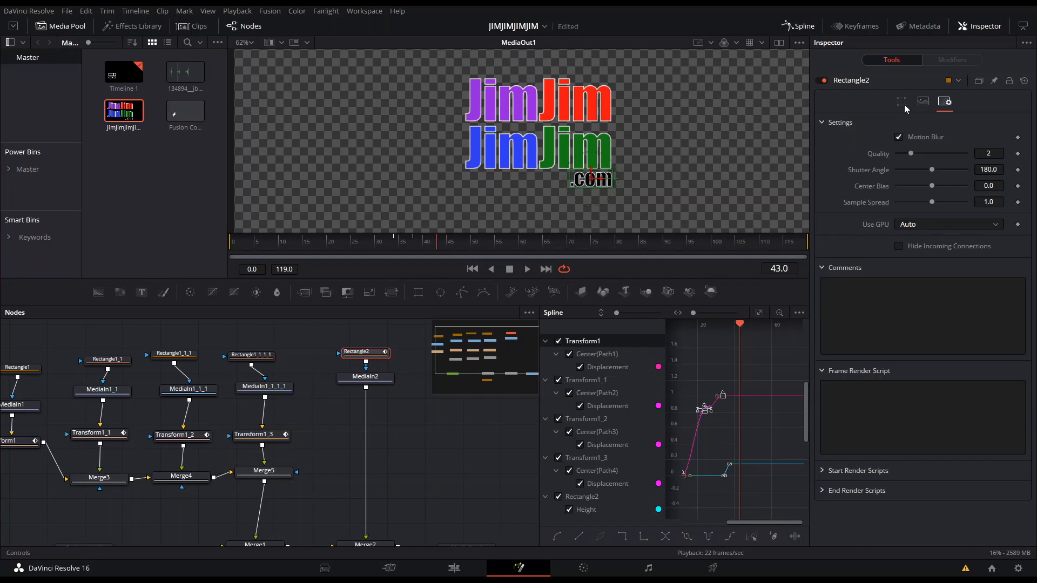
{"action": "left_click", "coordinate": [901, 103]}
Play the composition from the start to preview the motion-blurred animation.
{"action": "left_click_drag", "start_coordinate": [267, 246], "coordinate": [201, 245]}
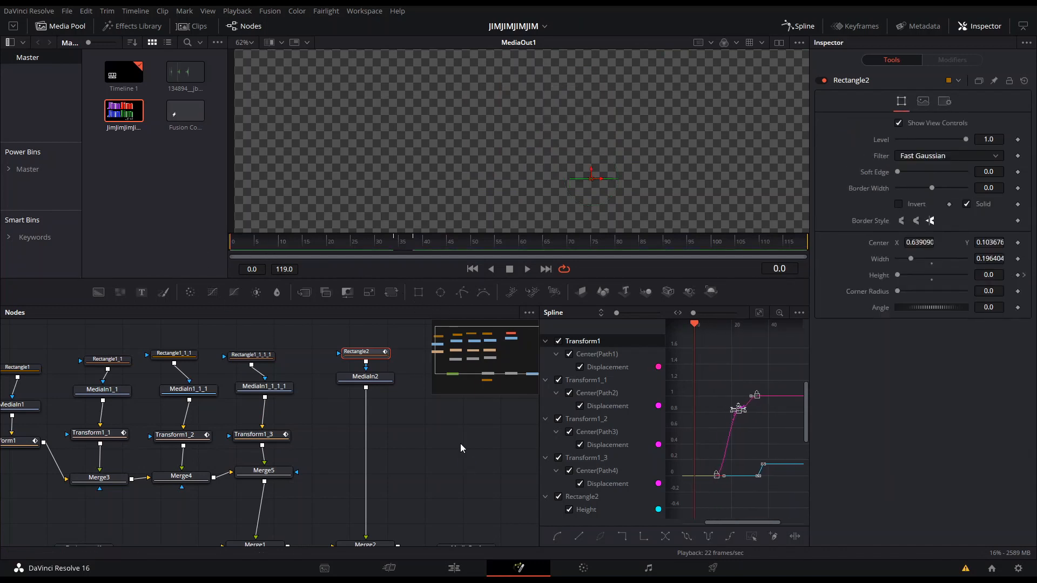
{"action": "key", "text": "space"}
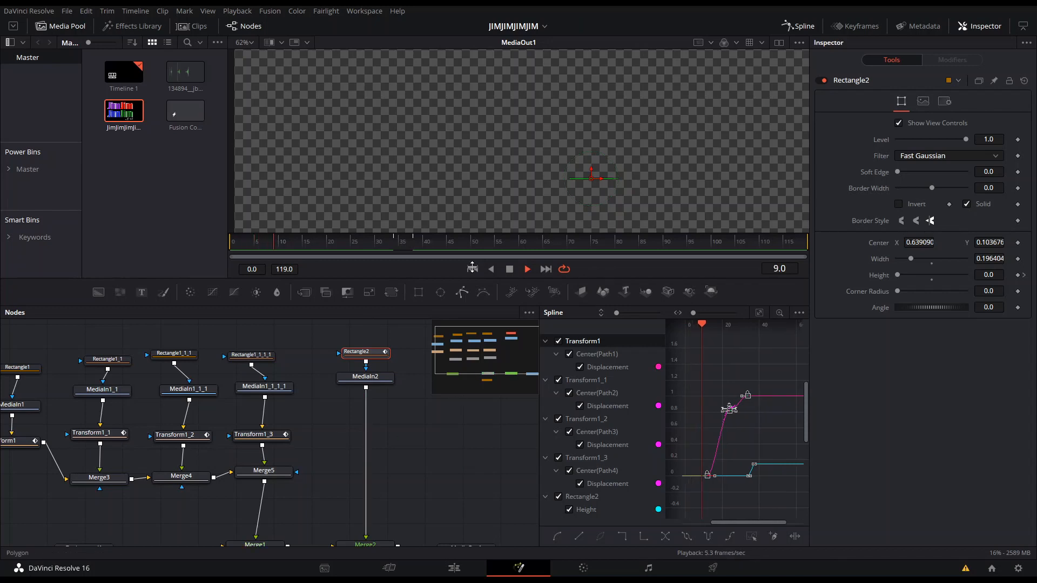
{"action": "mouse_move", "coordinate": [528, 154]}
{"action": "left_mouse_down"}
{"action": "mouse_move", "coordinate": [544, 199]}
{"action": "mouse_move", "coordinate": [510, 158]}
{"action": "left_mouse_up"}
{"action": "scroll", "coordinate": [511, 158], "scroll_direction": "down", "scroll_amount": 1}
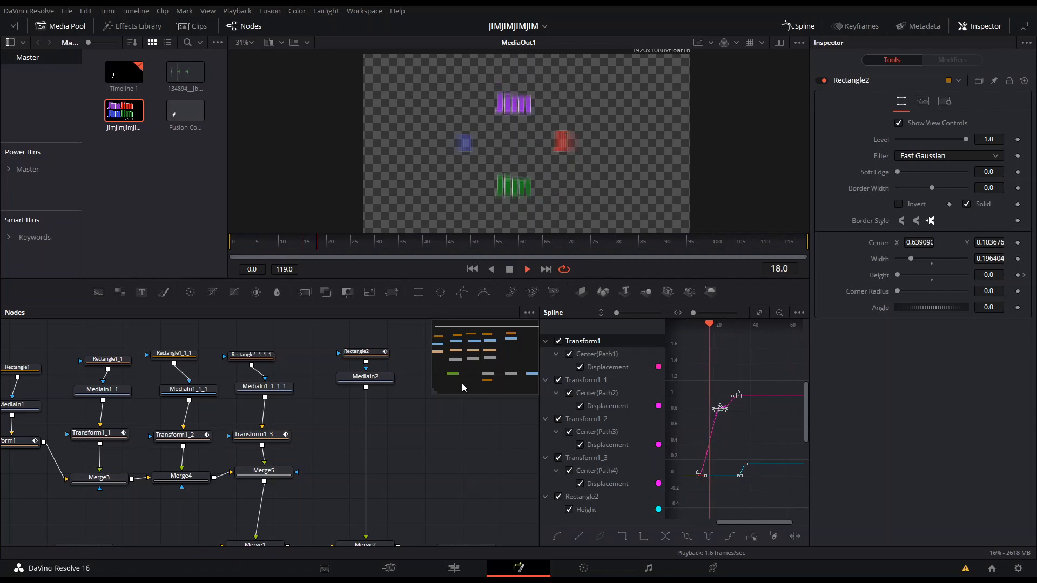
{"action": "key", "text": "space"}
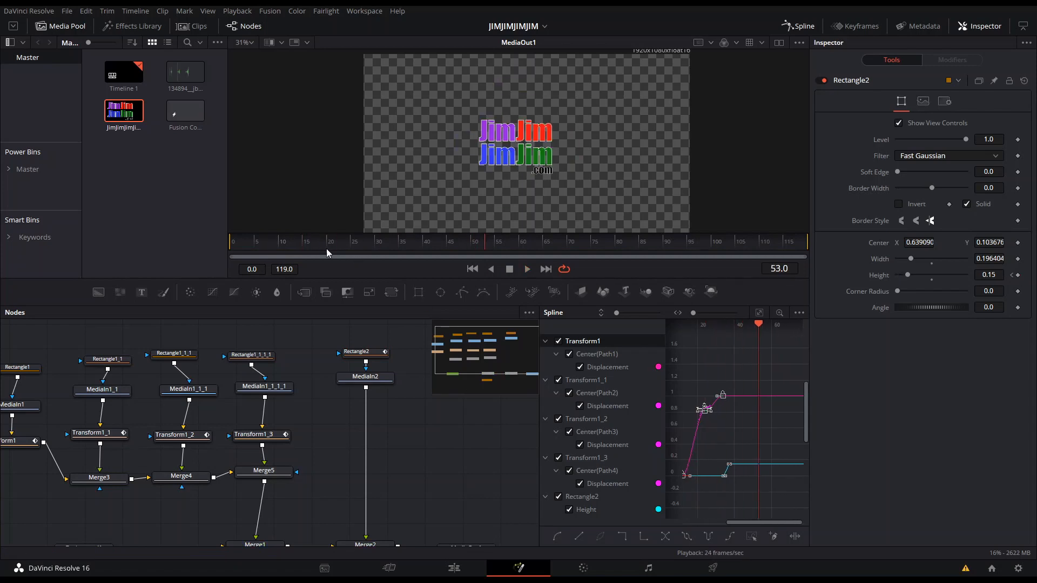
{"action": "left_click", "coordinate": [258, 241]}
{"action": "key", "text": "space"}
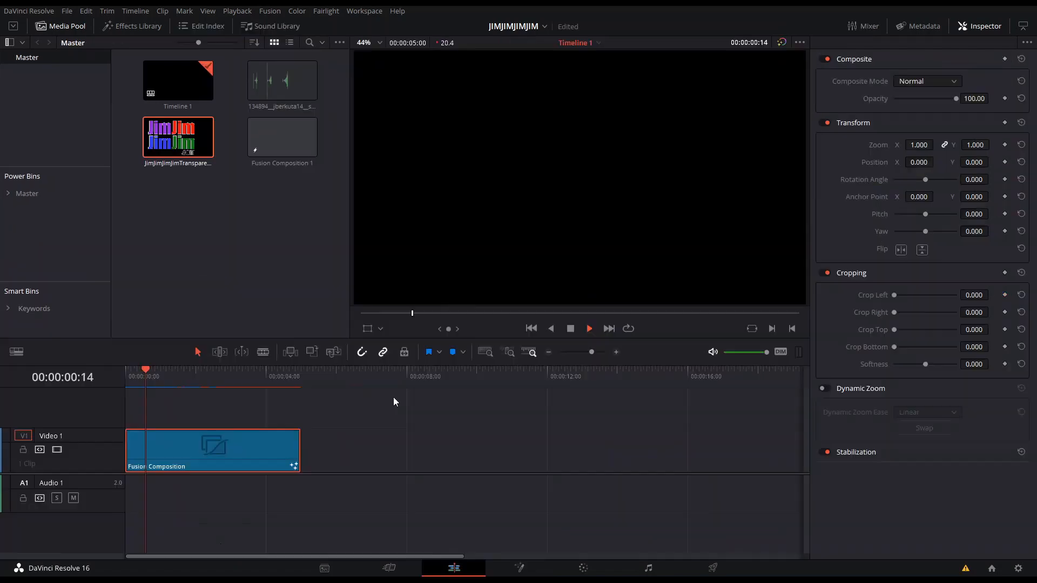
Scrub the edit timeline to review the sound effect clips against the logo animation.
{"action": "left_click", "coordinate": [202, 376]}
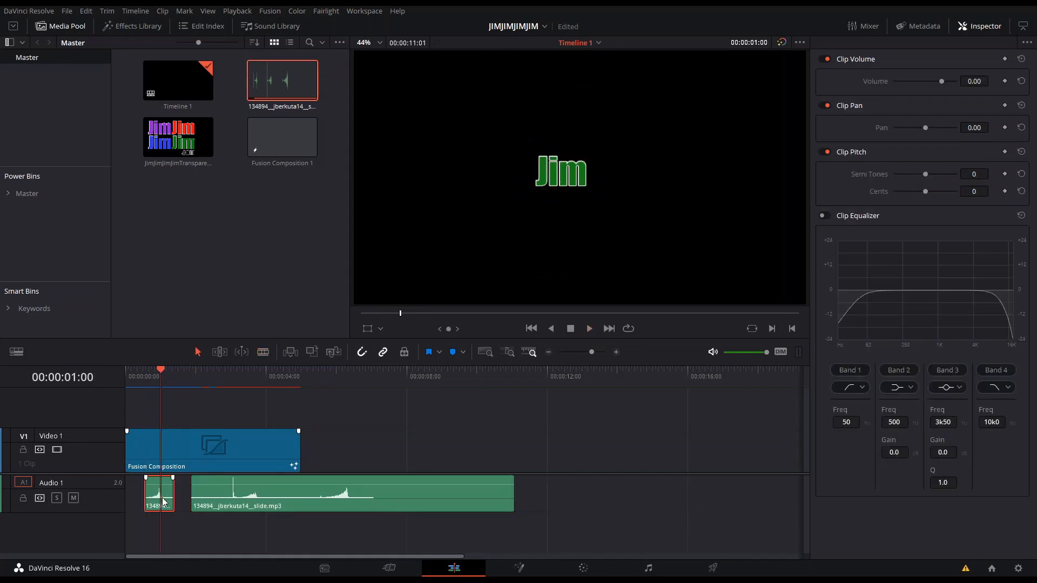
{"action": "left_click", "coordinate": [226, 381]}
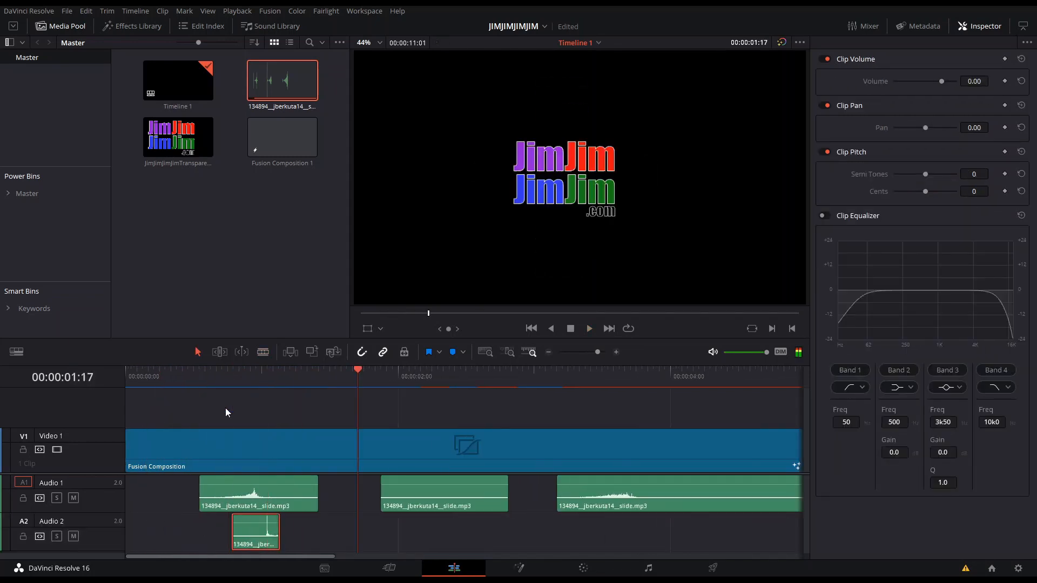
{"action": "left_click", "coordinate": [256, 389]}
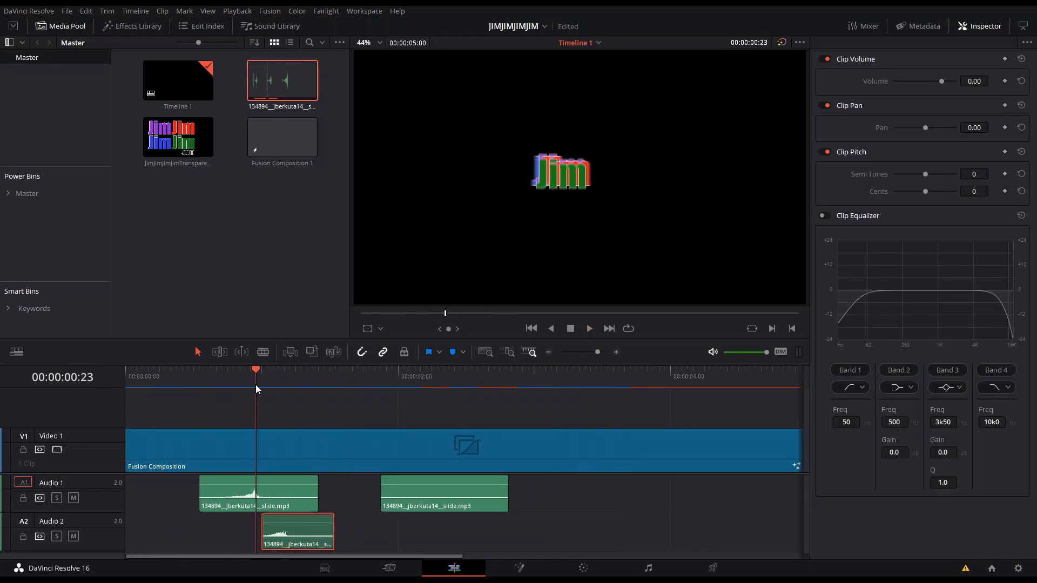
{"action": "left_click_drag", "start_coordinate": [256, 389], "coordinate": [224, 379]}
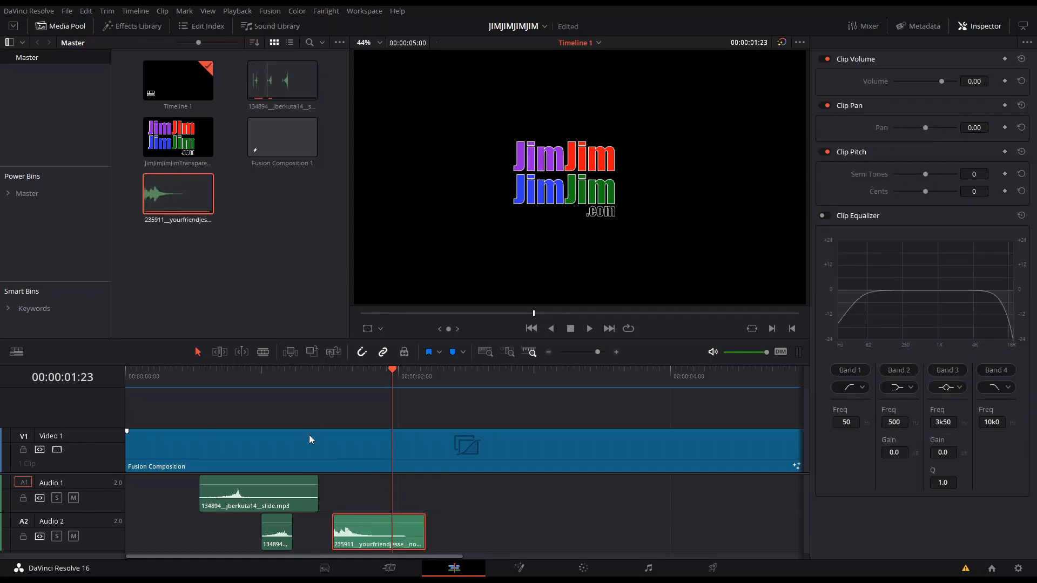
Scrub and play the timeline around the new sound clip on Audio 2 to check its timing.
{"action": "left_click_drag", "start_coordinate": [393, 378], "coordinate": [320, 385]}
{"action": "left_click", "coordinate": [319, 382]}
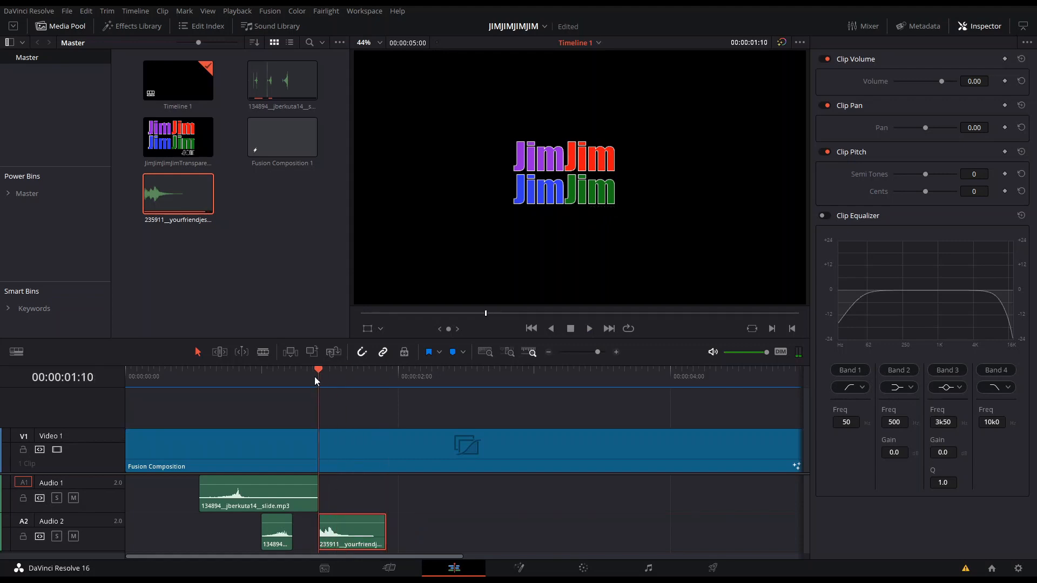
{"action": "left_click", "coordinate": [313, 384]}
{"action": "key", "text": "space"}
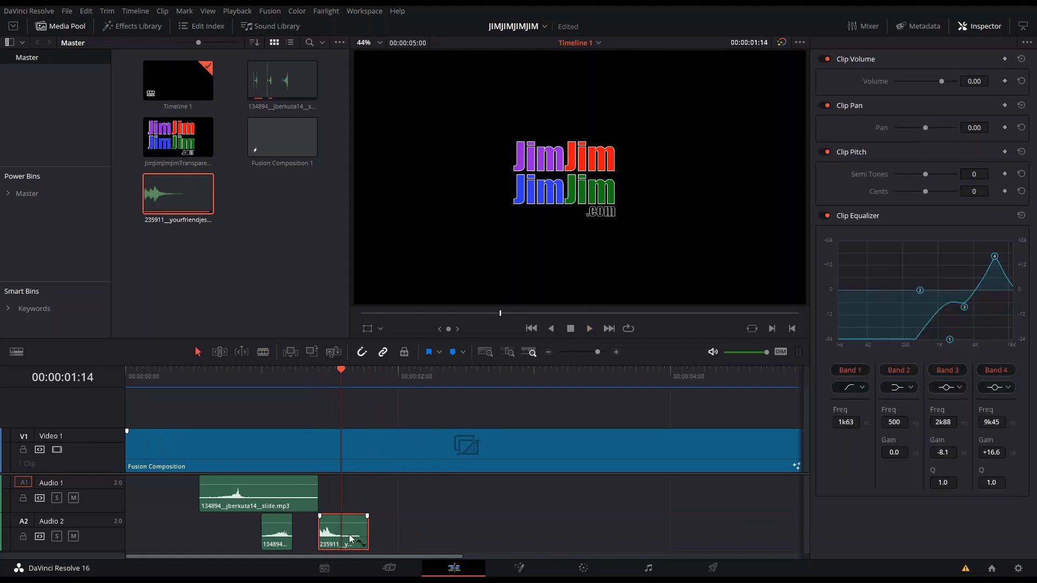
{"action": "left_click", "coordinate": [319, 382]}
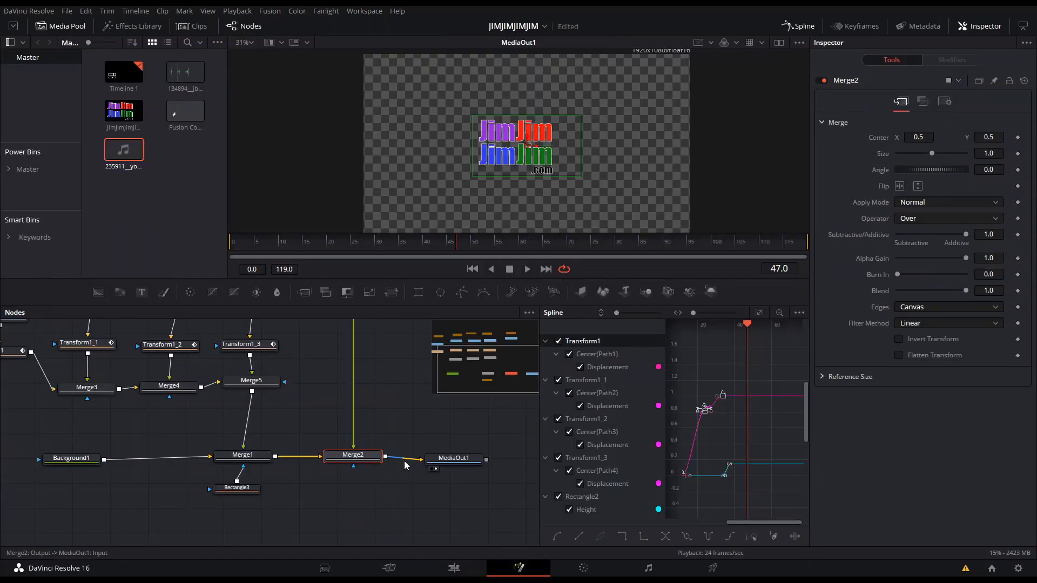